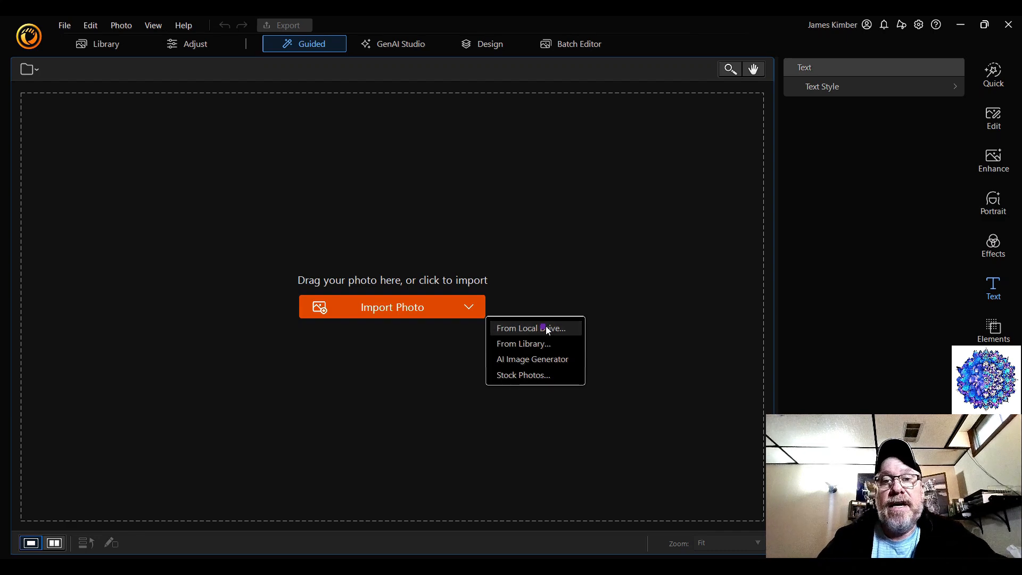
Start importing a photo from the local drive and open the Extended images folder inside Art
click(544, 326)
scroll(330, 334, down, 4)
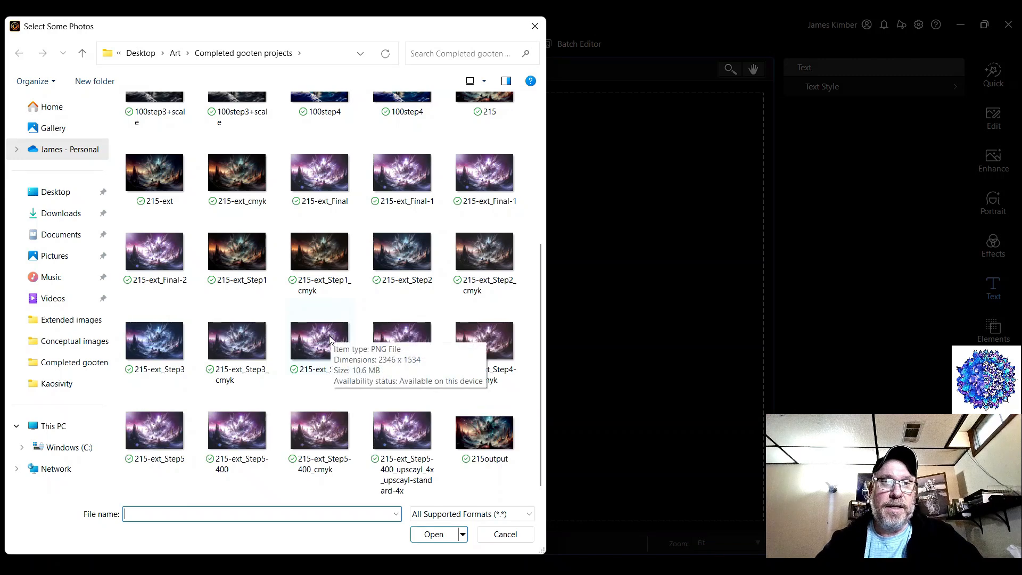
scroll(330, 341, up, 5)
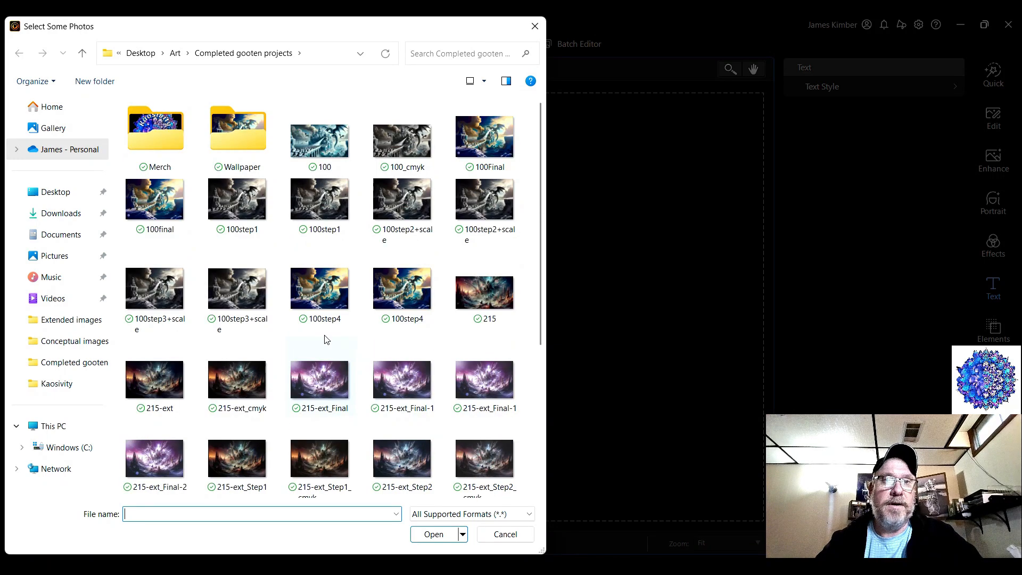
click(83, 53)
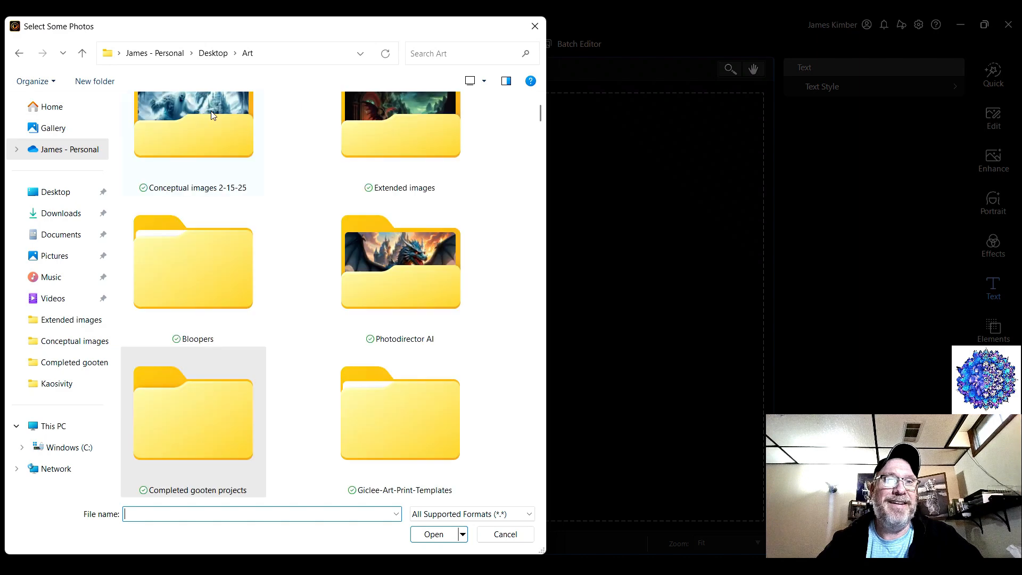
scroll(237, 237, up, 1)
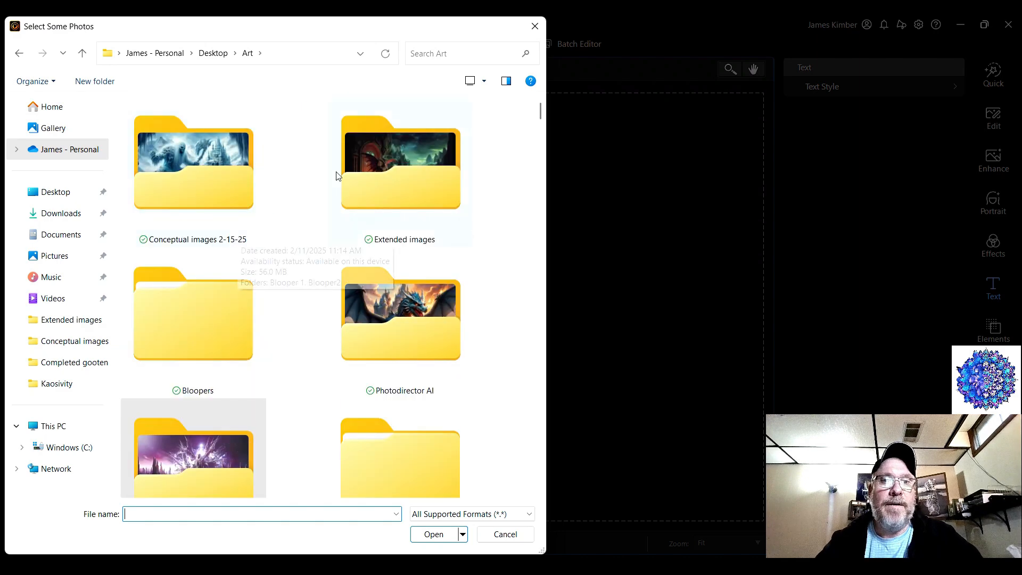
click(359, 165)
double_click(359, 169)
Find 249-ext_step1_cmyk in the Extended images folder and import it
scroll(315, 251, down, 10)
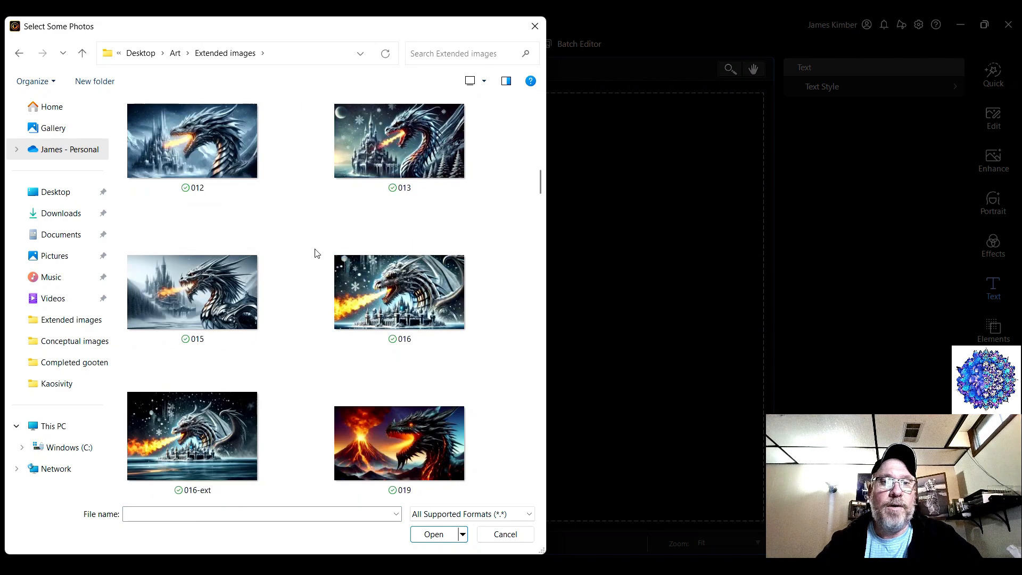
scroll(315, 253, down, 15)
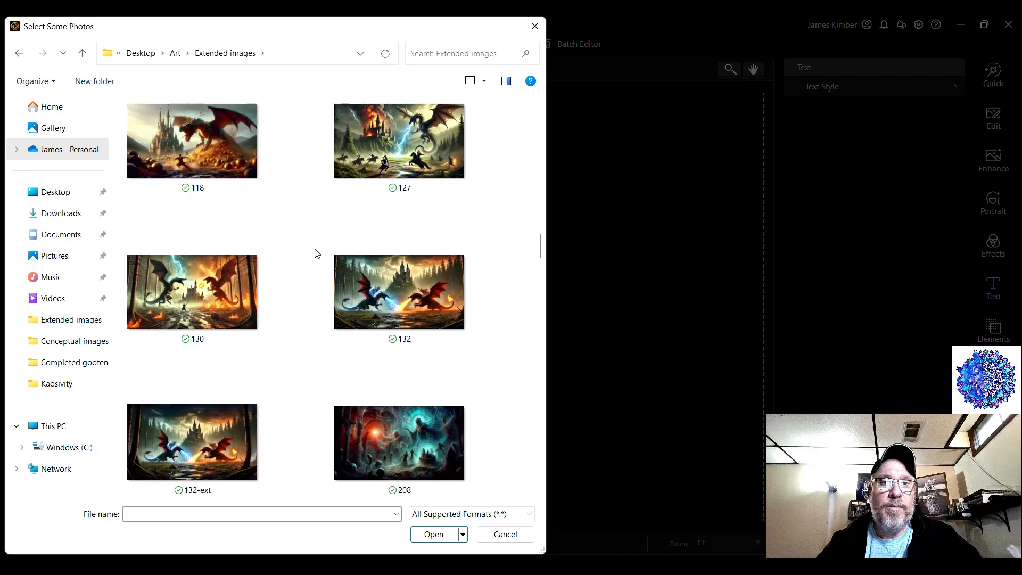
scroll(316, 255, down, 15)
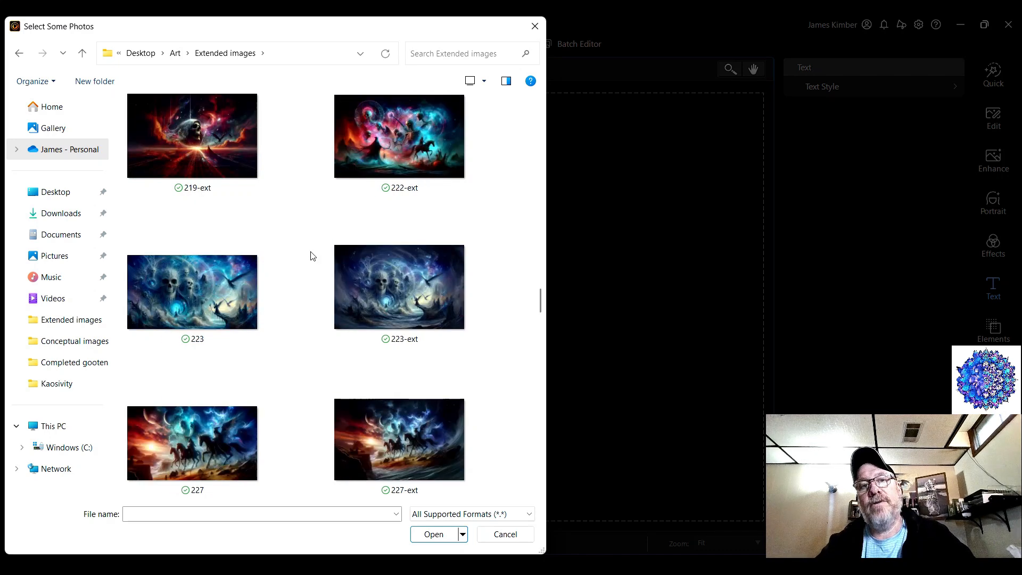
scroll(313, 257, down, 6)
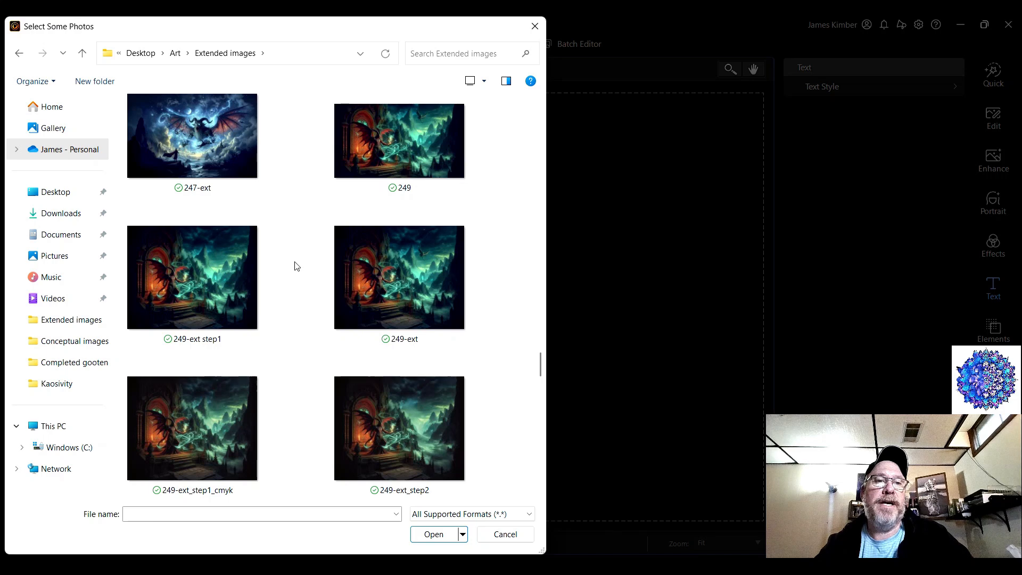
scroll(297, 266, down, 2)
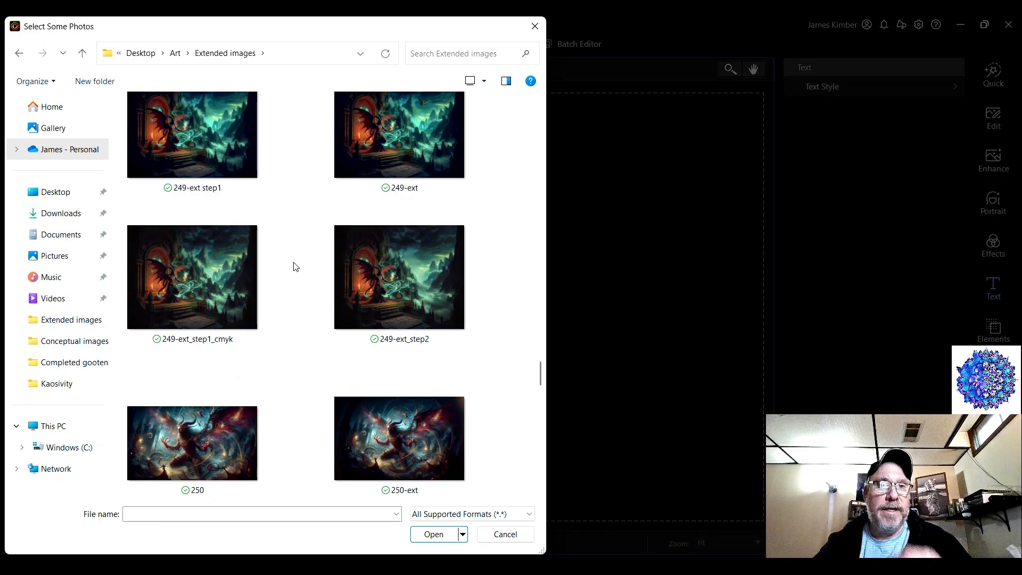
scroll(296, 266, up, 6)
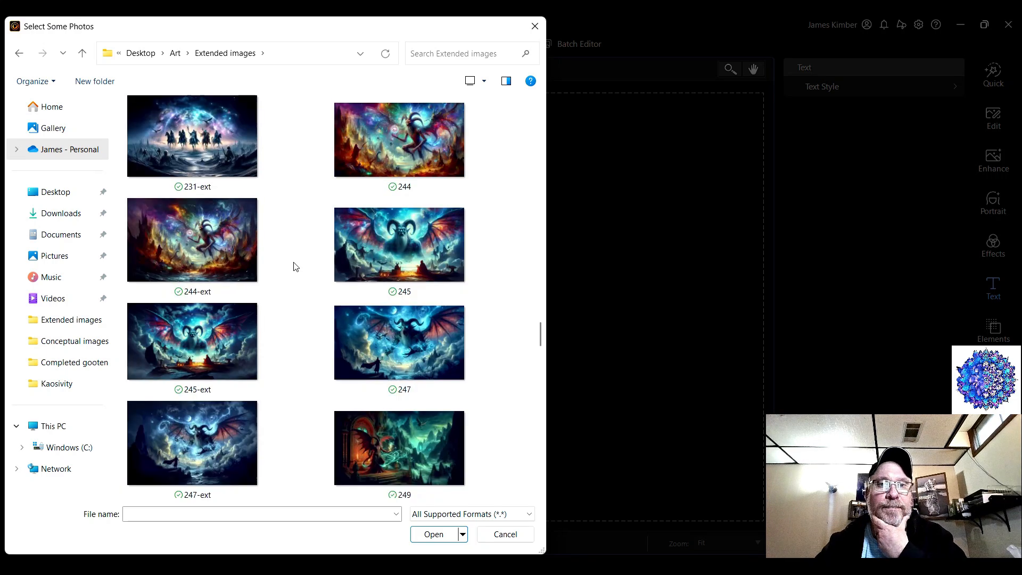
scroll(296, 266, down, 5)
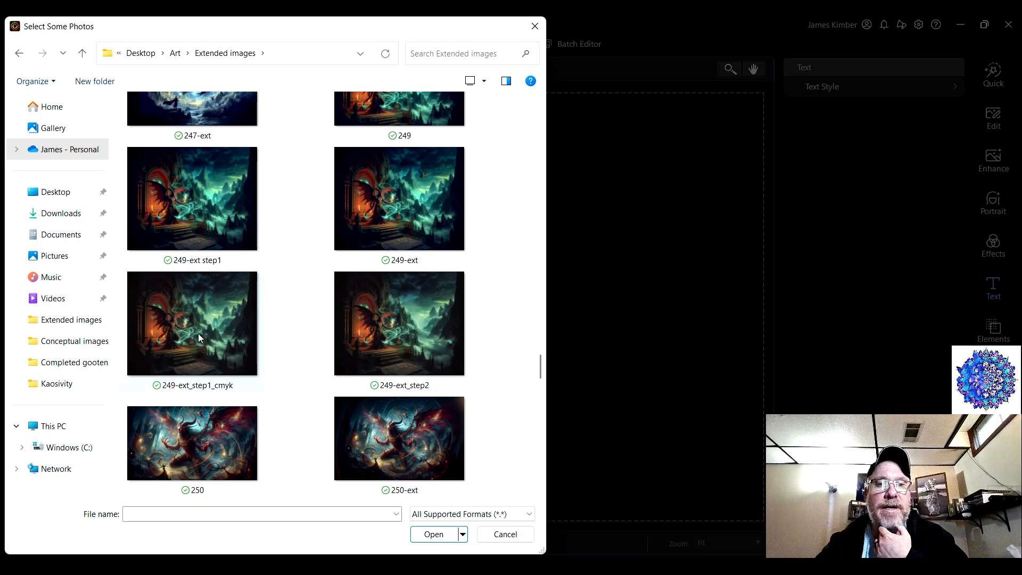
mouse_move(199, 336)
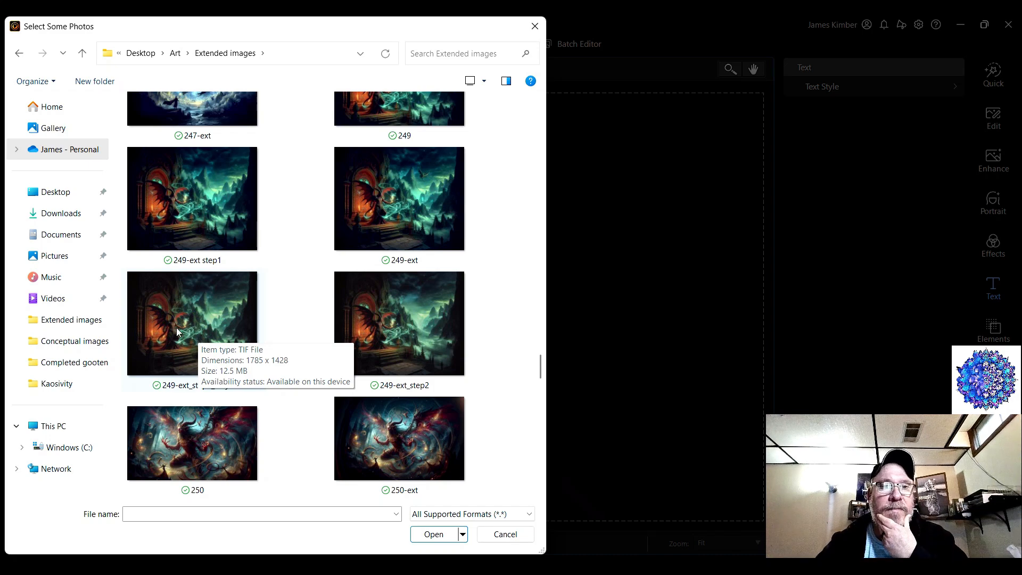
double_click(177, 328)
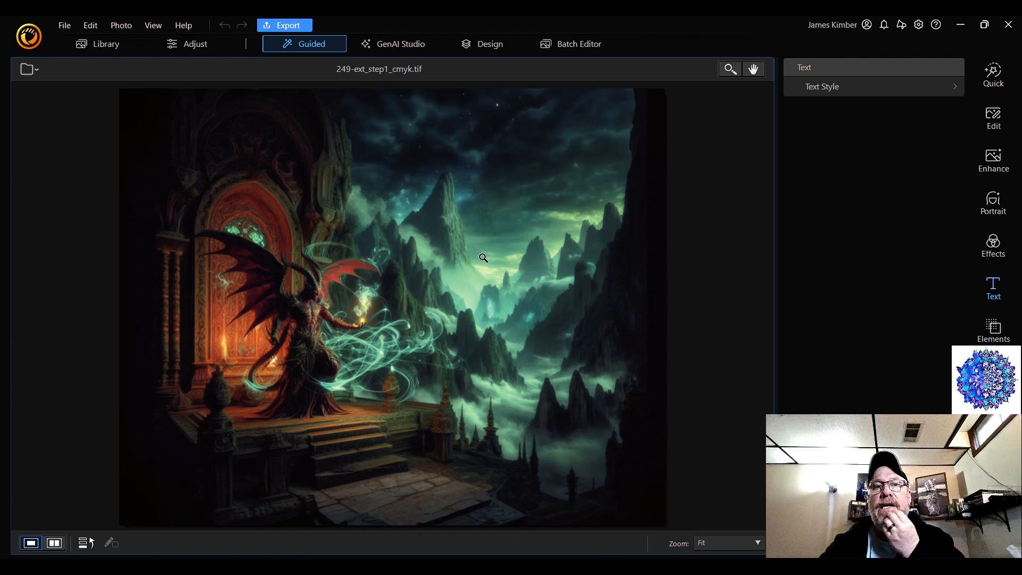
Inspect the imported photo at 100 % zoom, and return the view to Fit
click(538, 329)
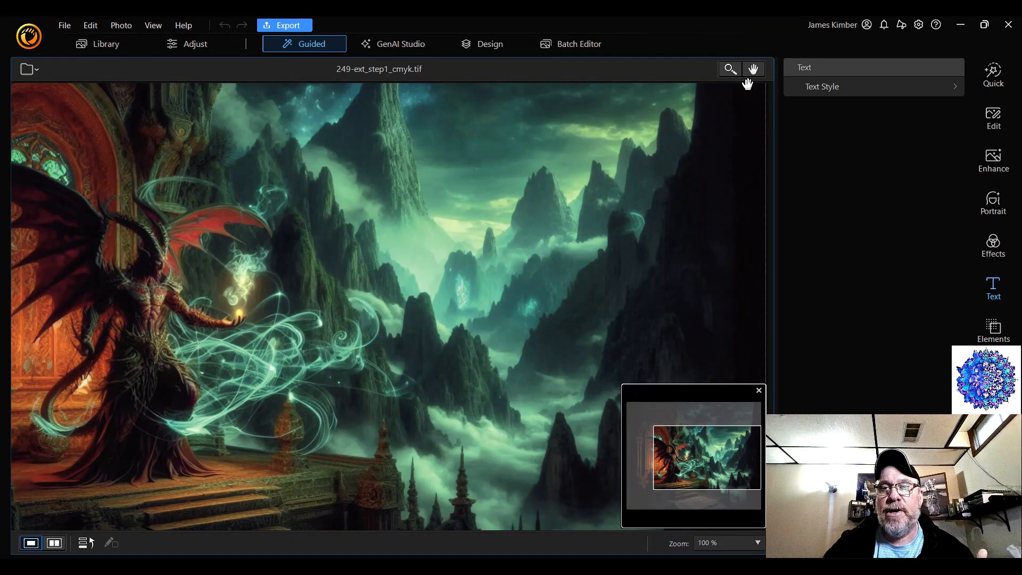
click(724, 543)
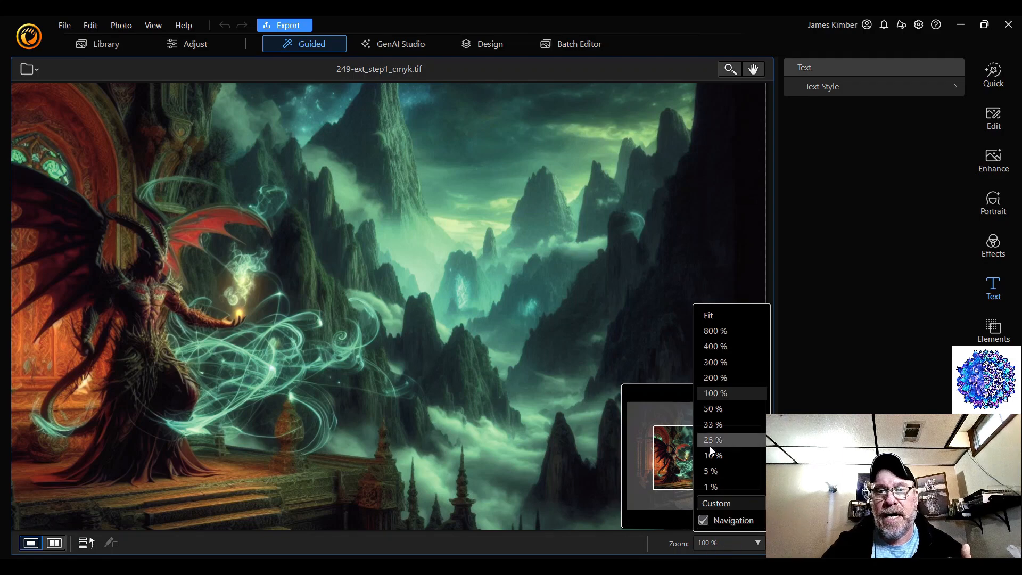
click(729, 317)
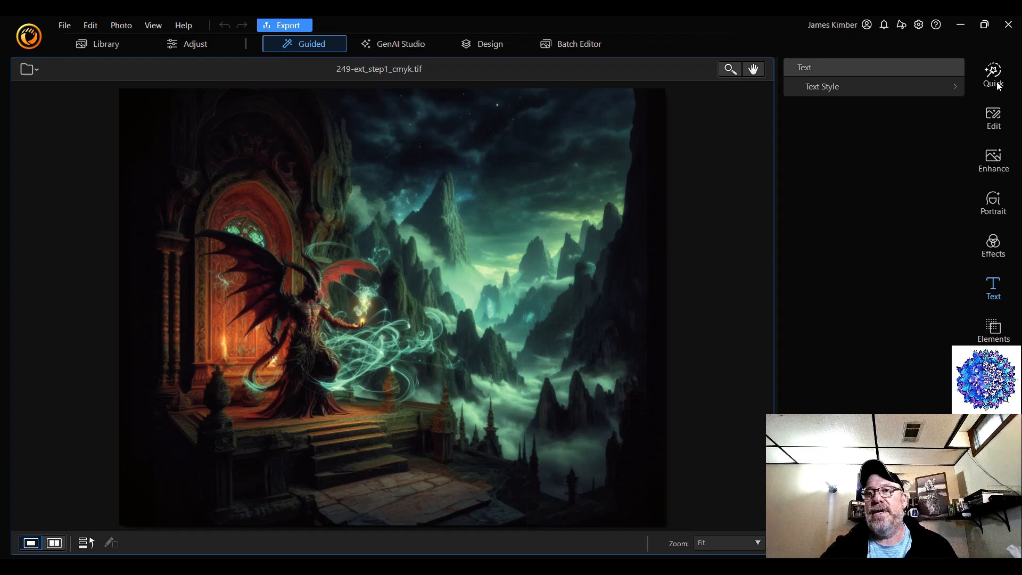
Open the Crop/Rotate/Flip tool for 249-ext_step1_cmyk.tif
click(995, 117)
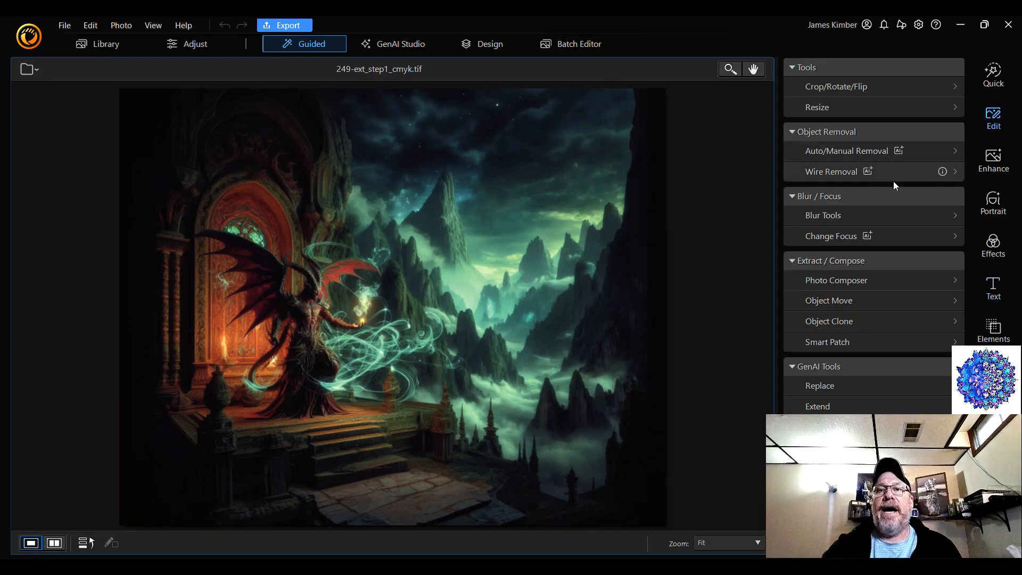
click(869, 87)
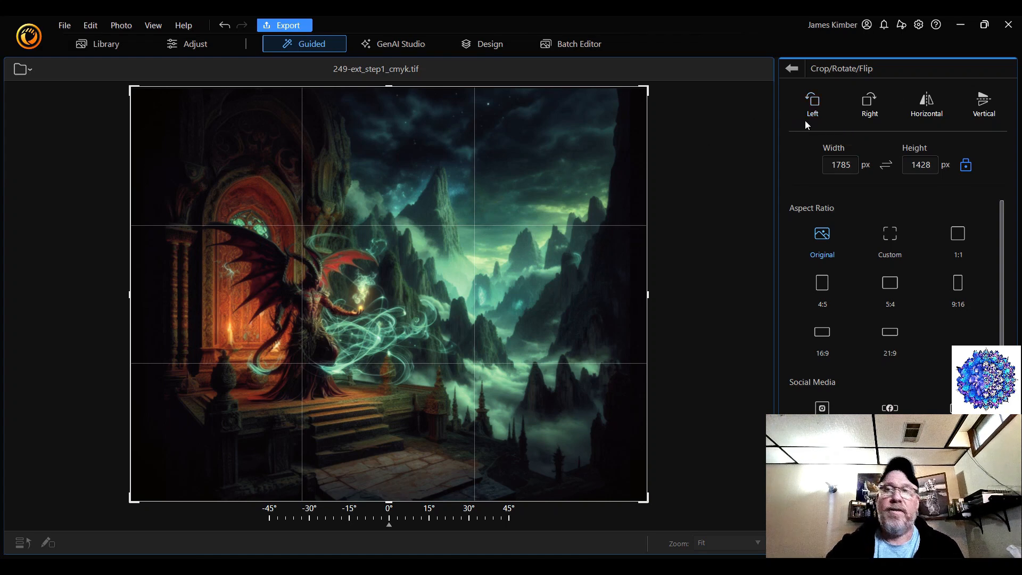
Close the current project without backing it up and start a new Guided editing session
click(1009, 25)
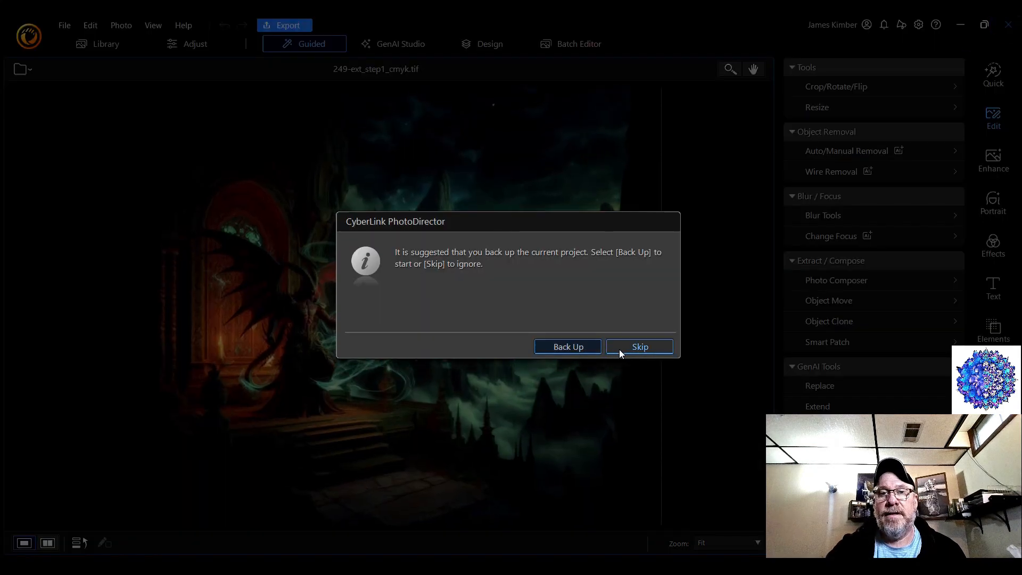
click(637, 348)
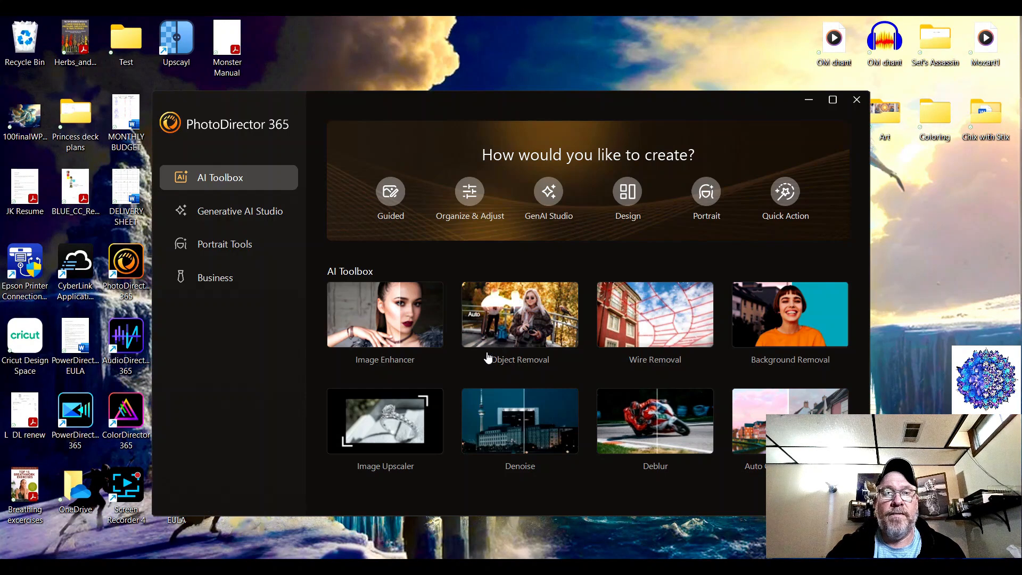
click(391, 196)
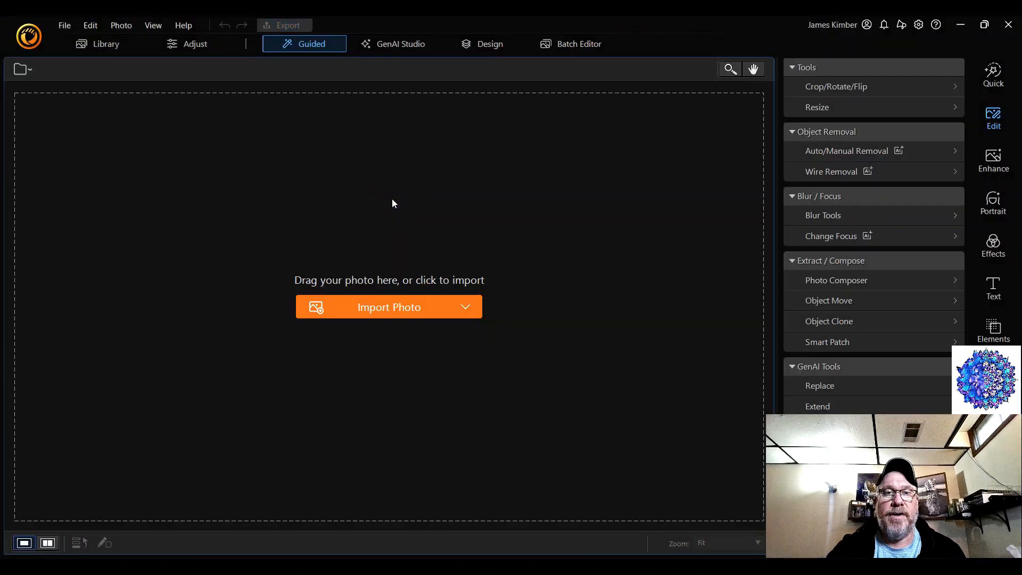
Import 249-ext_step2 from the Extended images folder on the local drive
click(470, 308)
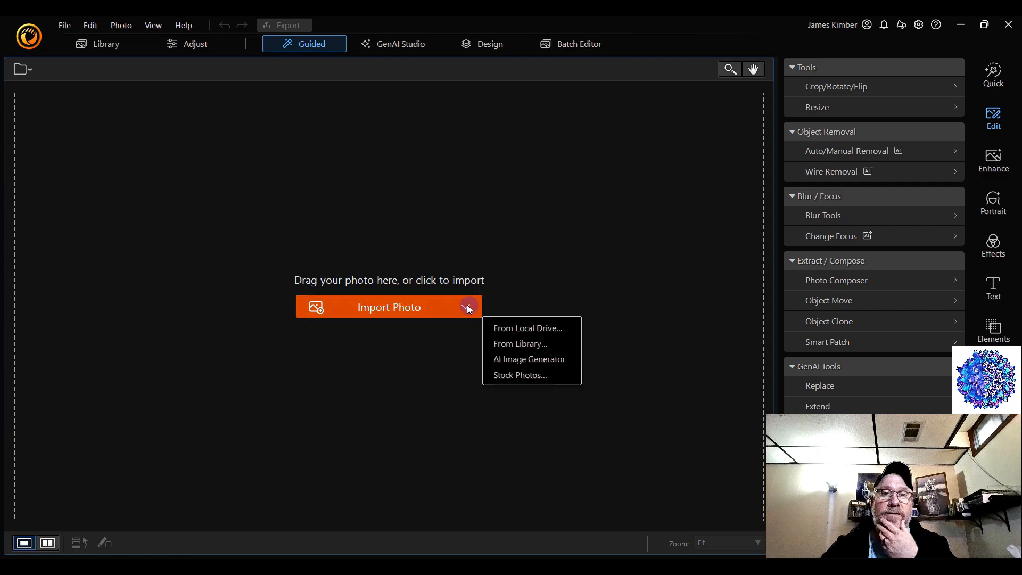
click(519, 330)
scroll(296, 306, down, 10)
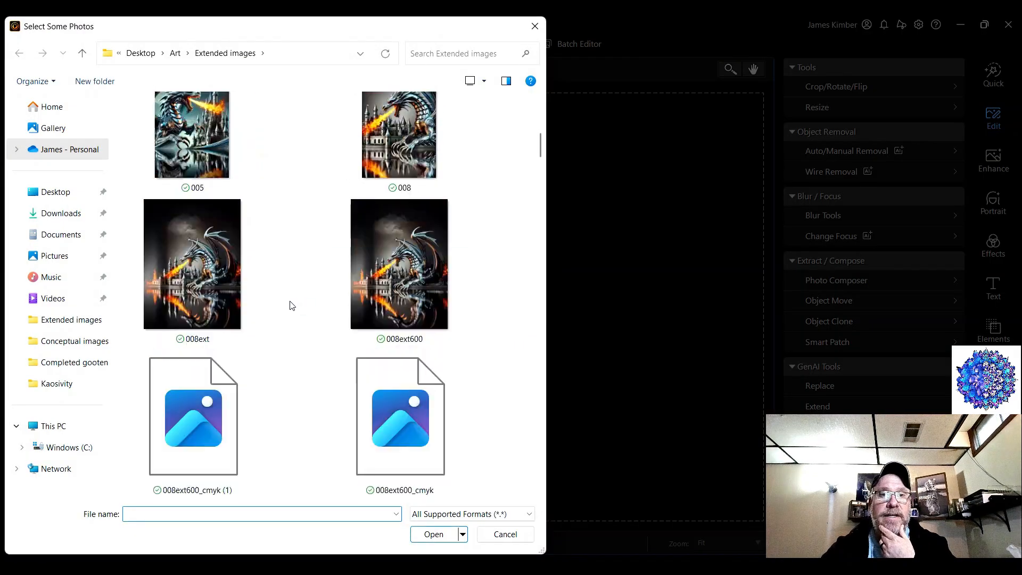
scroll(302, 311, down, 20)
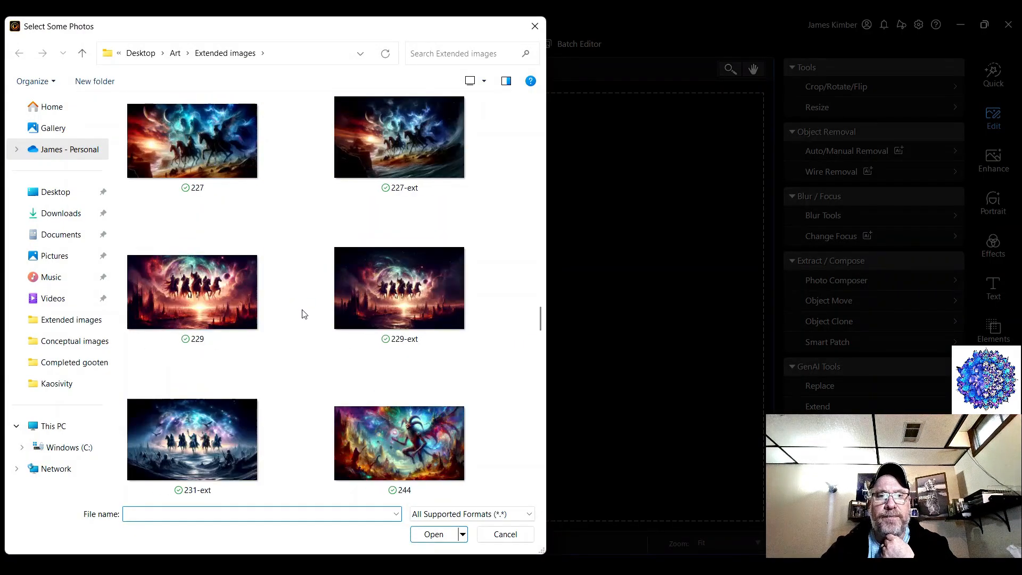
scroll(304, 315, down, 4)
scroll(304, 316, up, 2)
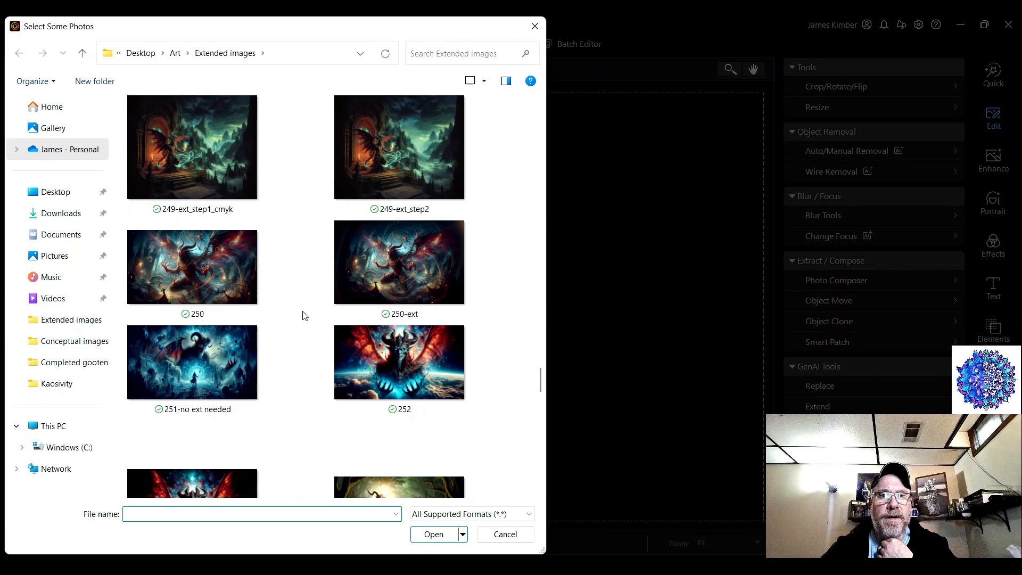
scroll(303, 315, up, 3)
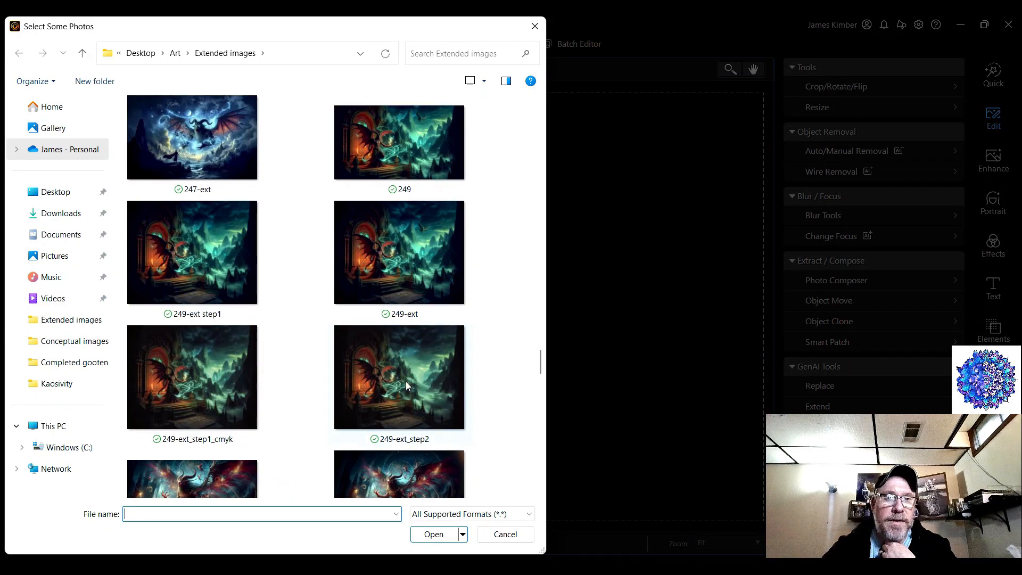
scroll(376, 396, down, 2)
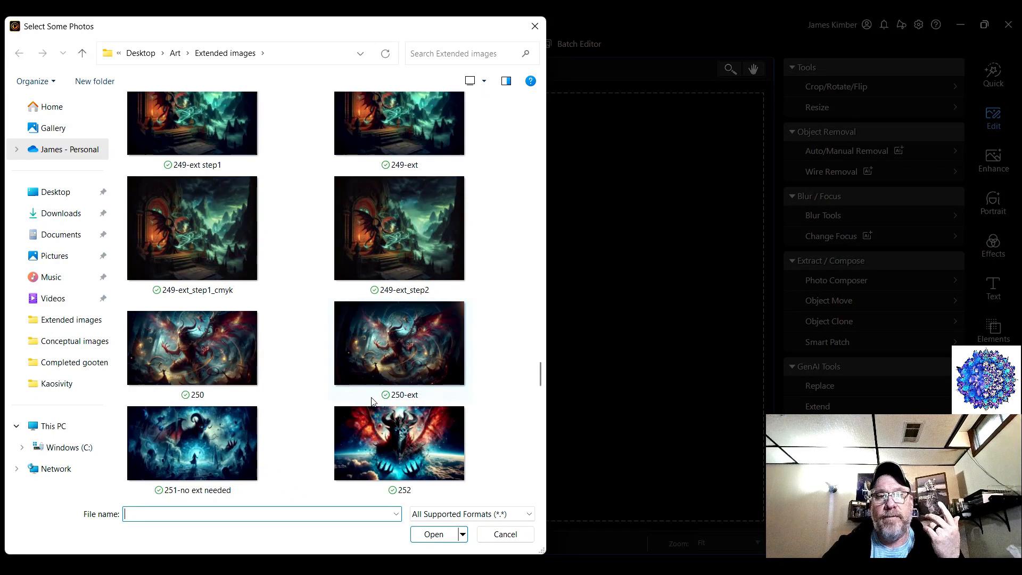
double_click(414, 242)
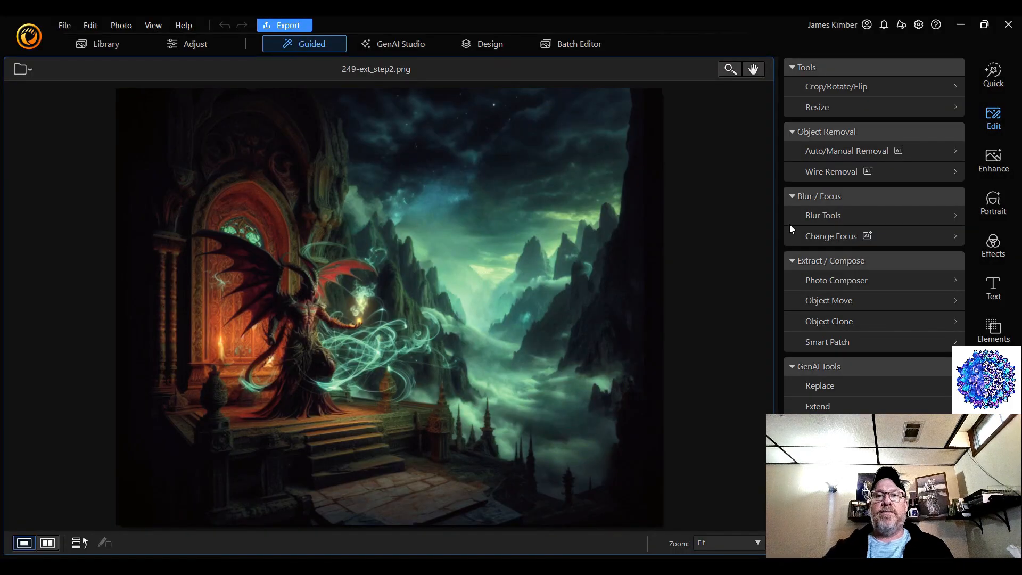
Crop the photo with a Custom aspect ratio, trimming its upper and lower edges to about 1784 x 1208 px, and apply it
click(883, 87)
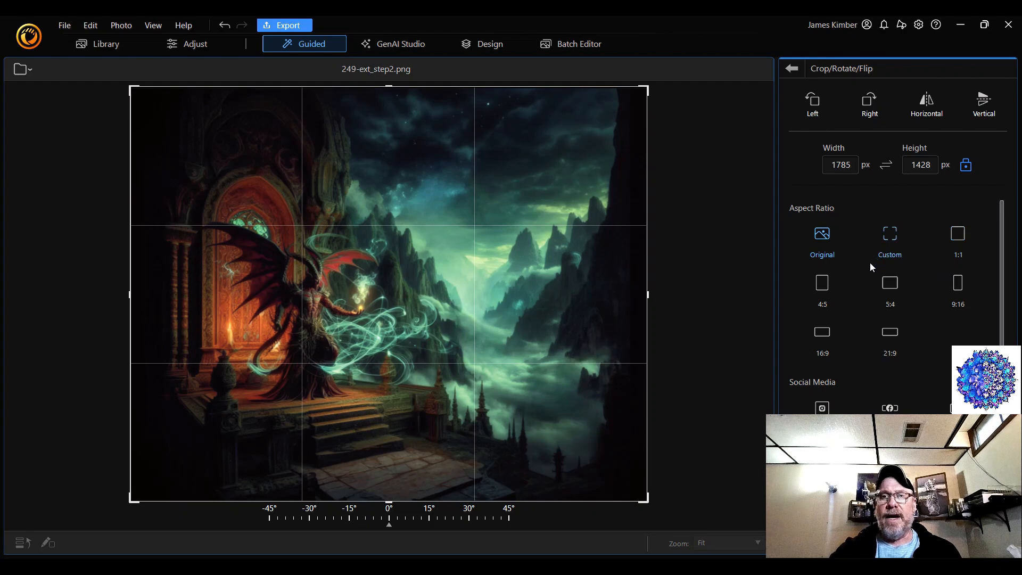
click(796, 69)
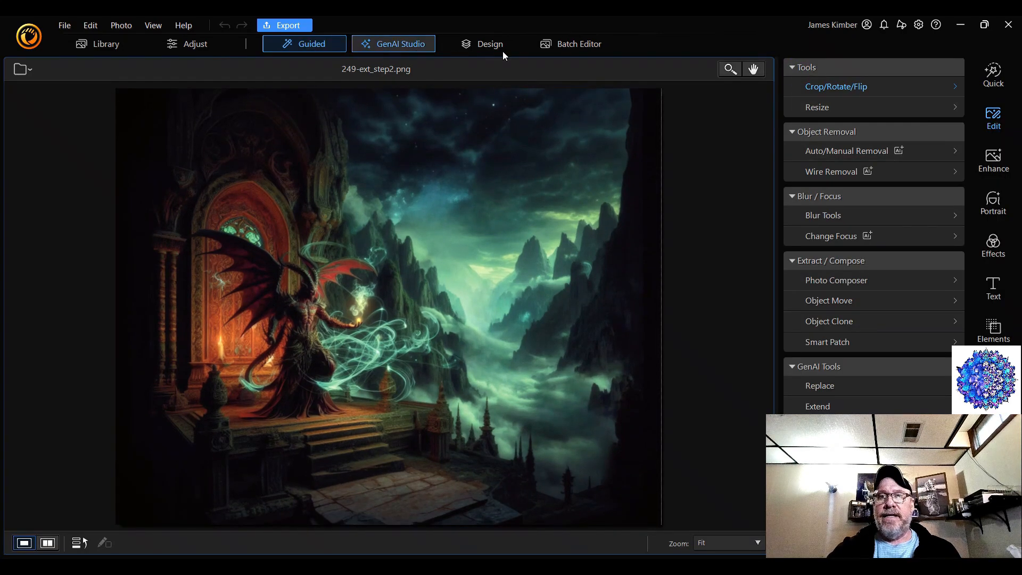
click(873, 87)
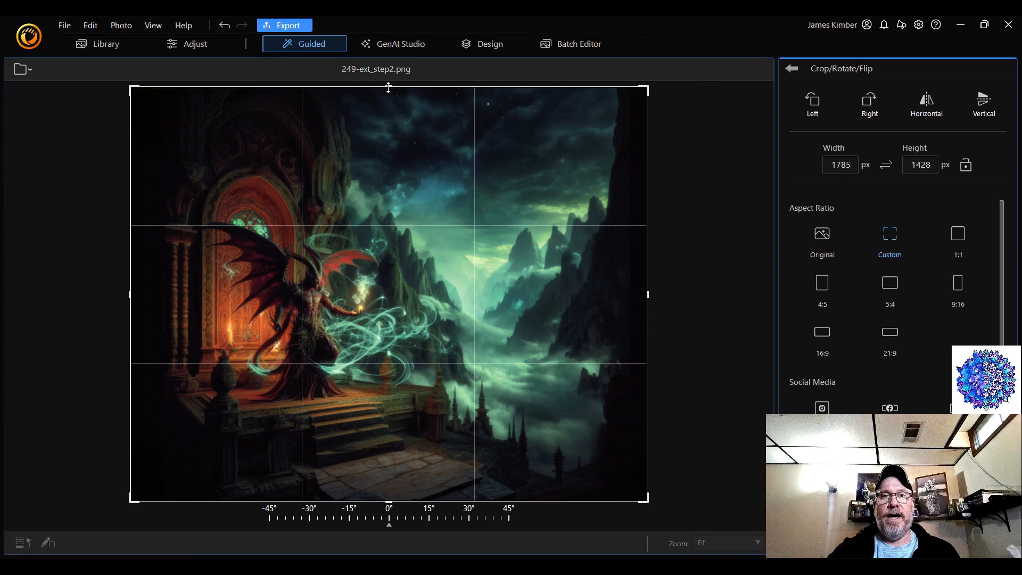
drag(389, 87, 388, 122)
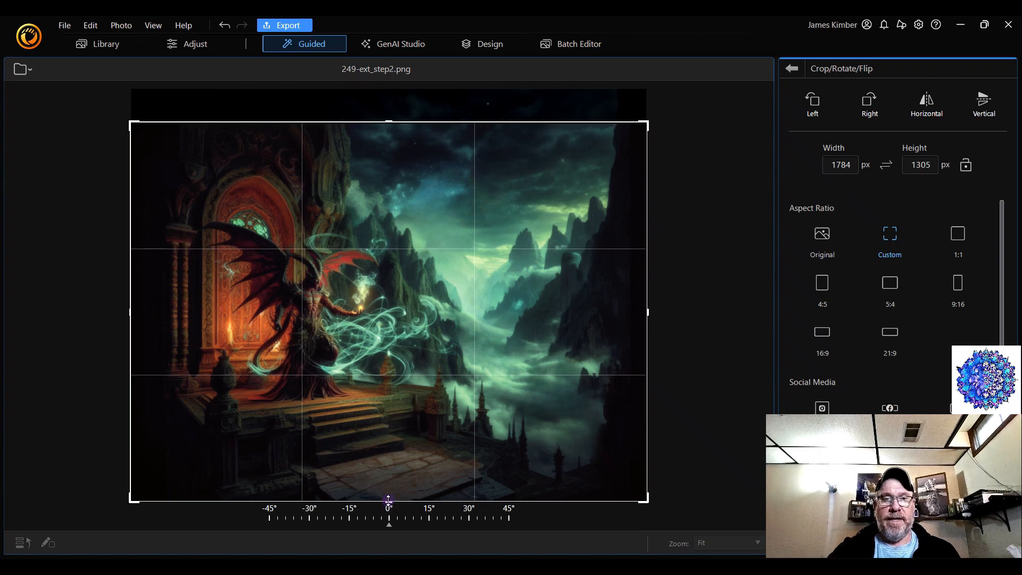
drag(389, 500, 396, 473)
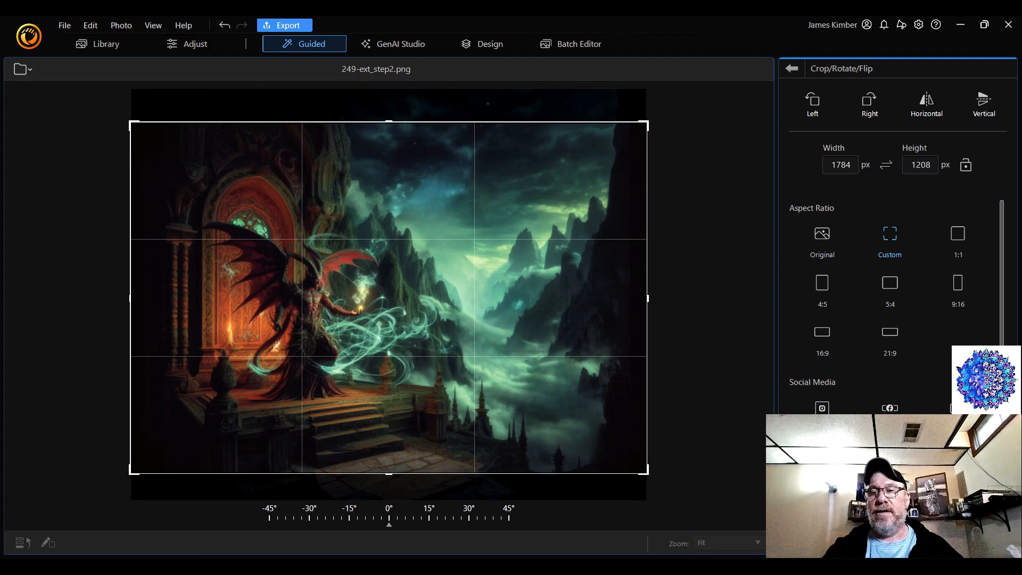
key(Return)
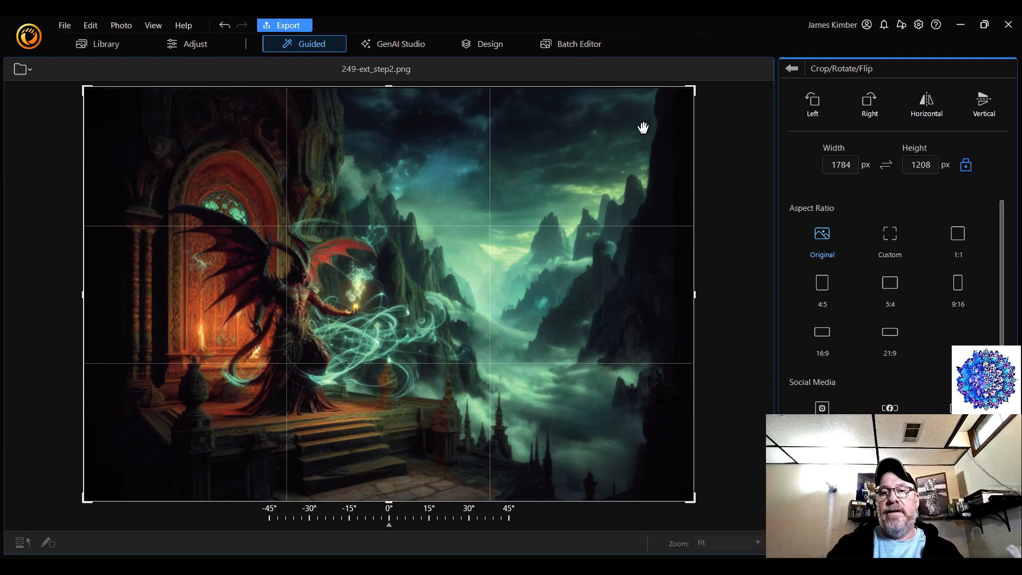
click(792, 70)
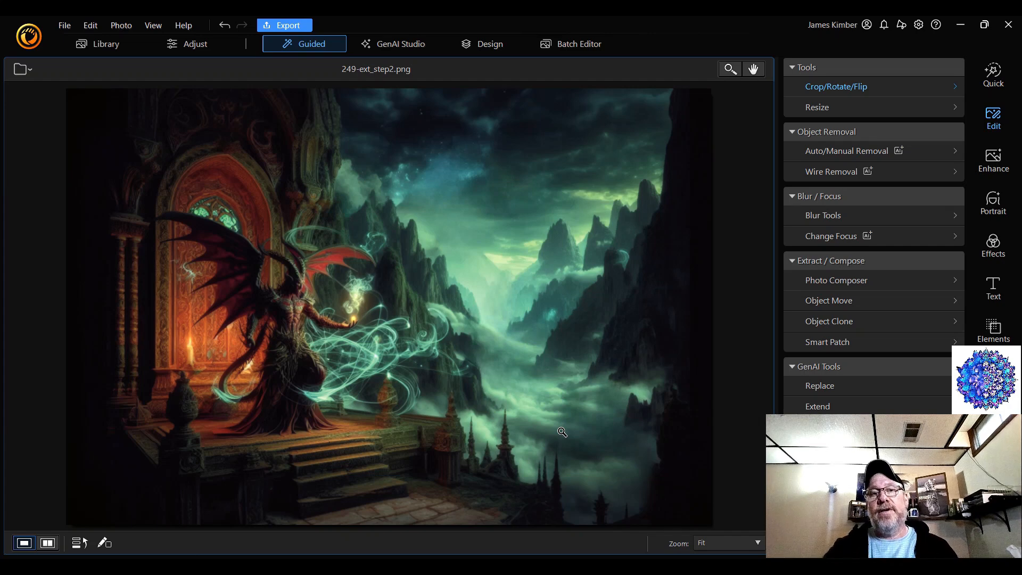
Inspect the clouds, mountains and sky on the artwork's valley side at 200% zoom
click(735, 543)
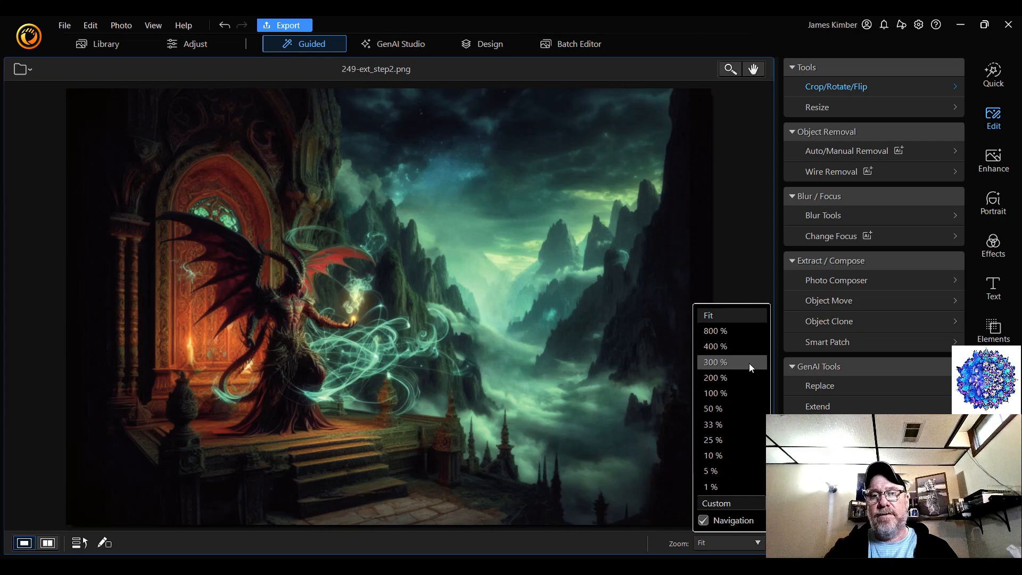
click(746, 378)
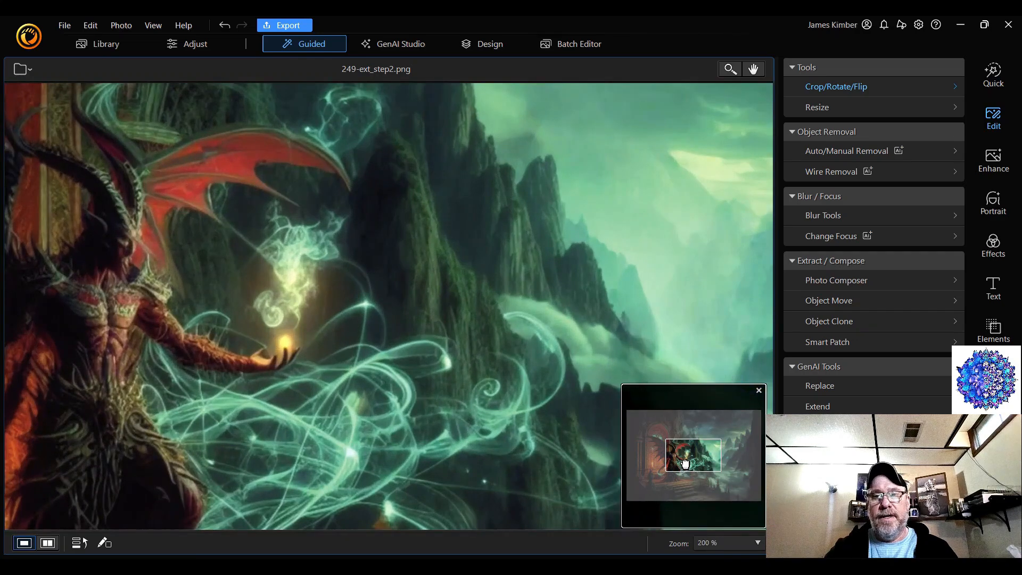
drag(685, 464, 736, 480)
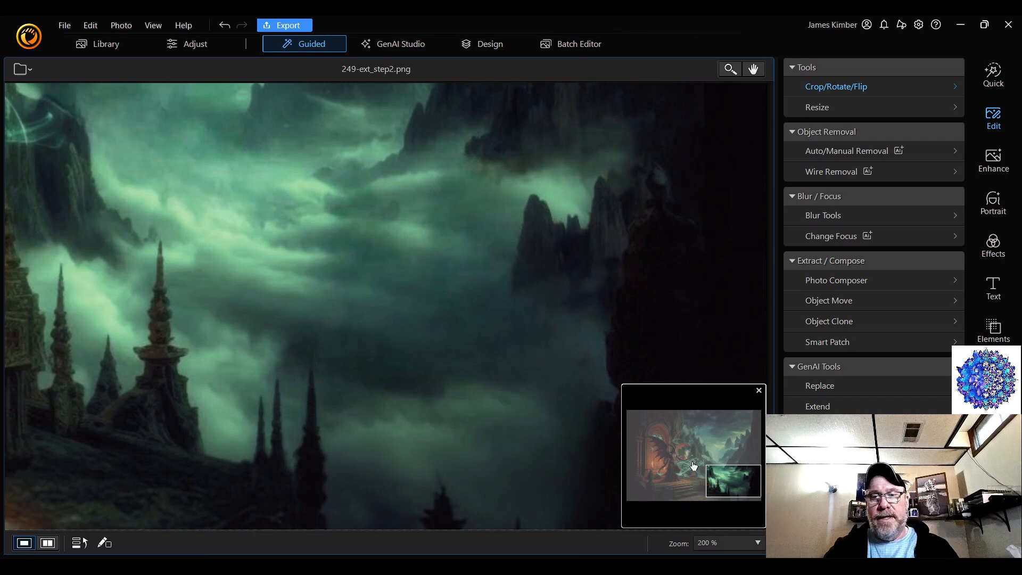
drag(731, 483, 727, 467)
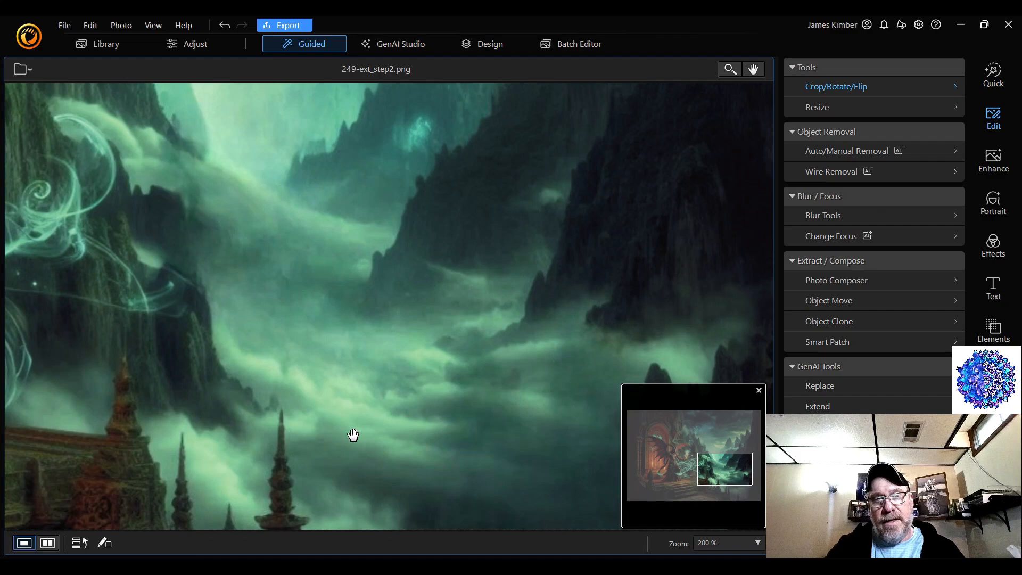
drag(729, 466, 710, 445)
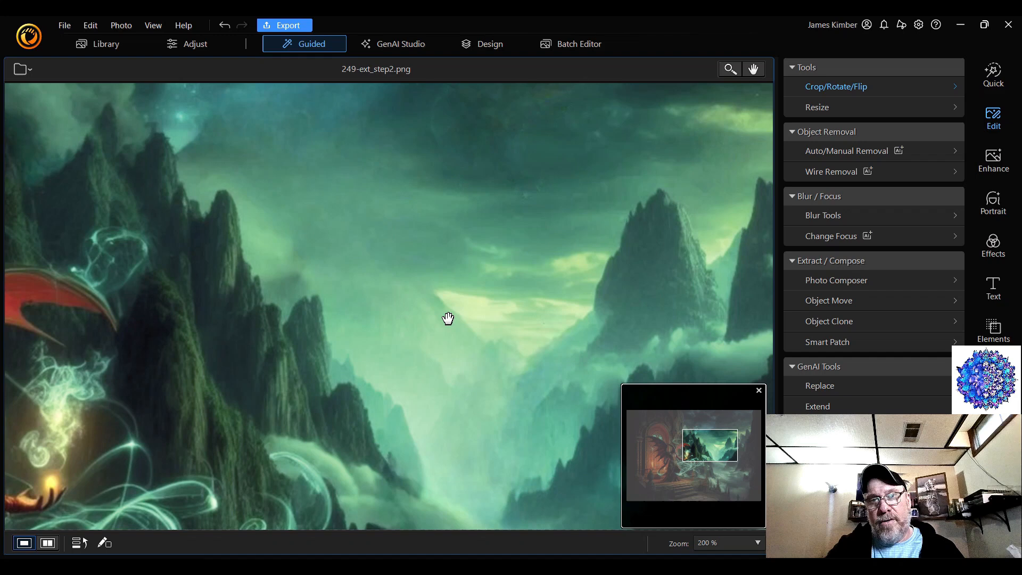
drag(705, 450, 715, 437)
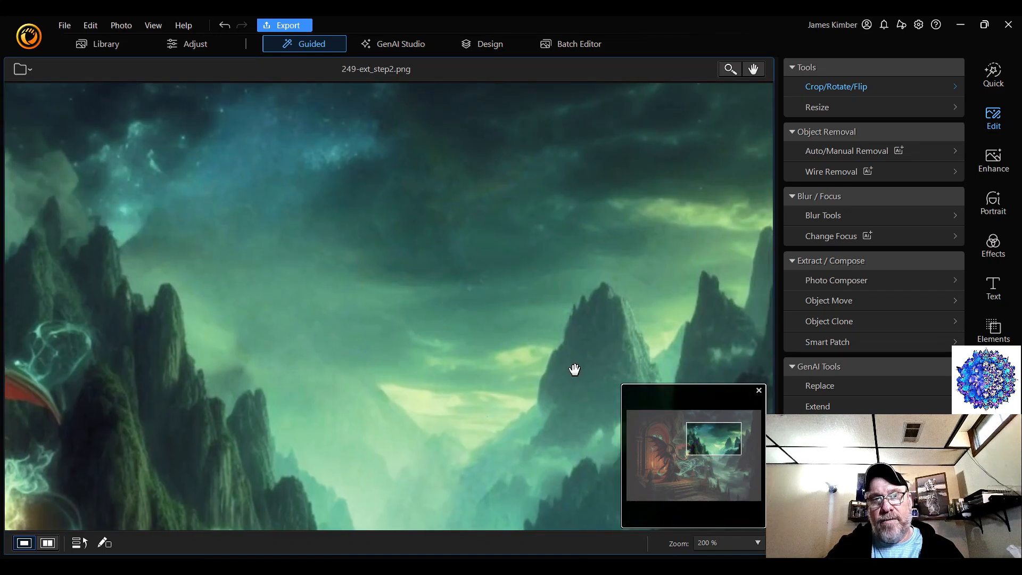
drag(717, 440, 729, 475)
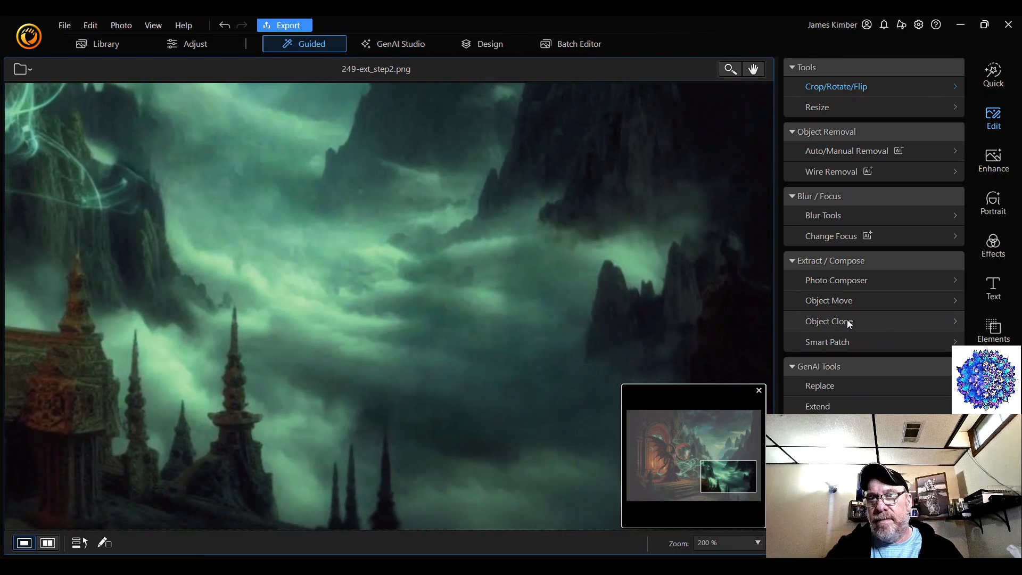
In Object Clone, brush-select the bright cloud patch beside the temple spires, filling its interior at brush size 41, and proceed to placement
click(890, 324)
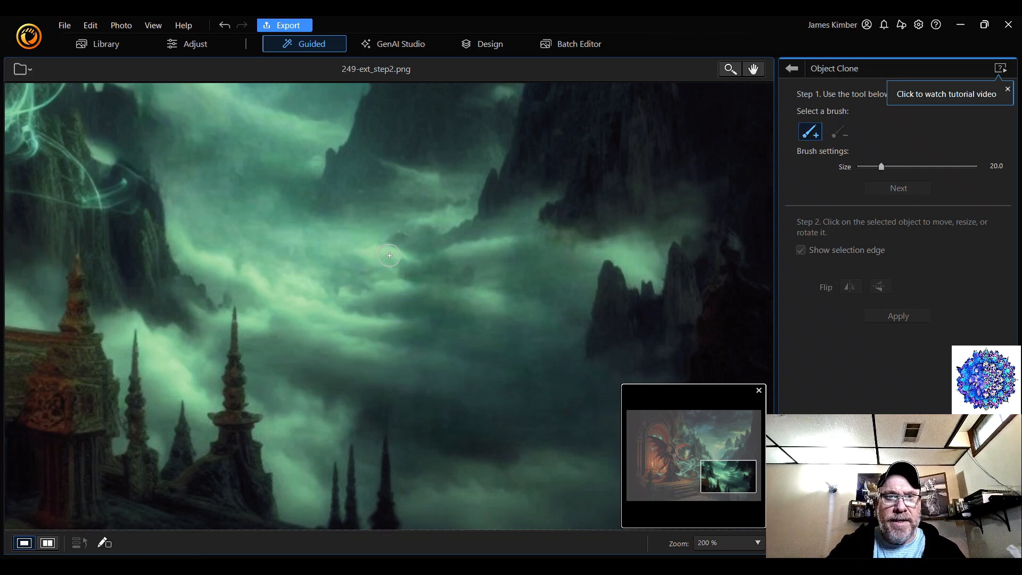
mouse_move(391, 253)
mouse_down()
mouse_move(376, 247)
mouse_move(321, 269)
mouse_up()
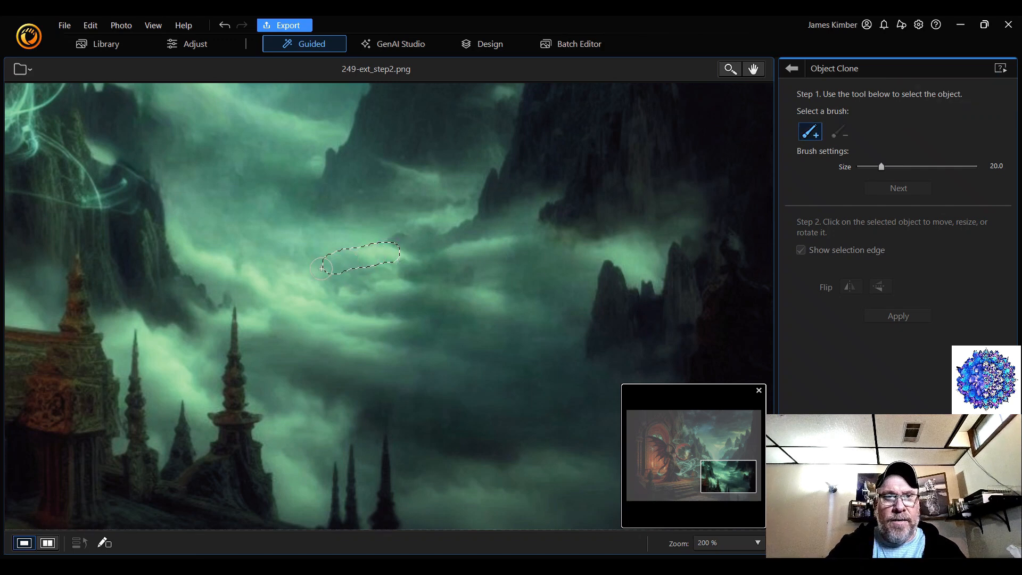
mouse_move(261, 284)
mouse_down()
mouse_move(266, 384)
mouse_move(284, 422)
mouse_move(305, 437)
mouse_move(367, 402)
mouse_move(373, 376)
mouse_move(452, 284)
mouse_move(413, 258)
mouse_move(376, 268)
mouse_up()
scroll(356, 313, up, 20)
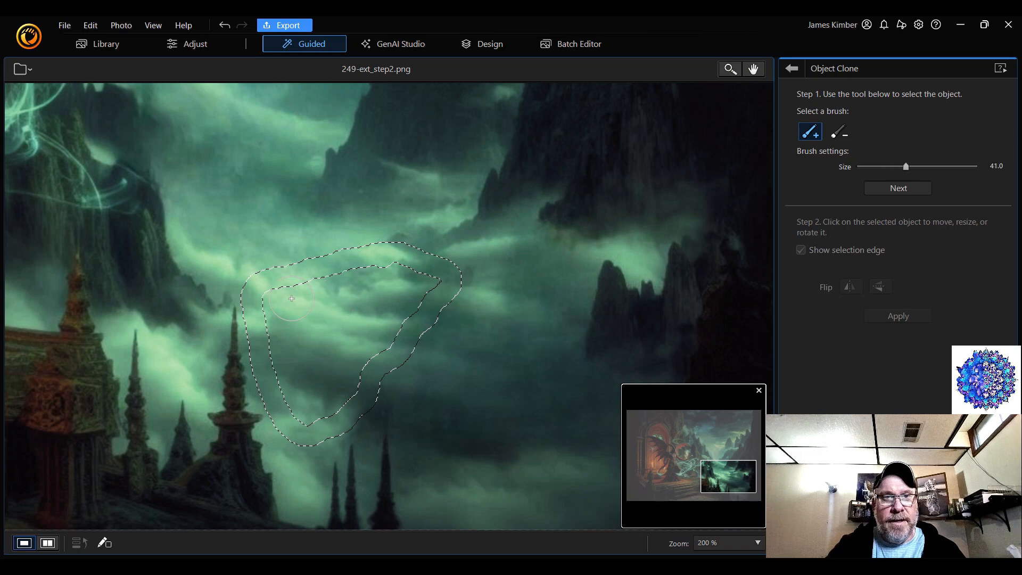
mouse_move(285, 295)
mouse_down()
mouse_move(382, 275)
mouse_move(413, 275)
mouse_move(426, 291)
mouse_move(390, 329)
mouse_move(372, 299)
mouse_move(361, 360)
mouse_move(337, 377)
mouse_move(325, 313)
mouse_move(305, 362)
mouse_move(341, 400)
mouse_move(324, 406)
mouse_move(298, 399)
mouse_move(272, 316)
mouse_move(301, 409)
mouse_up()
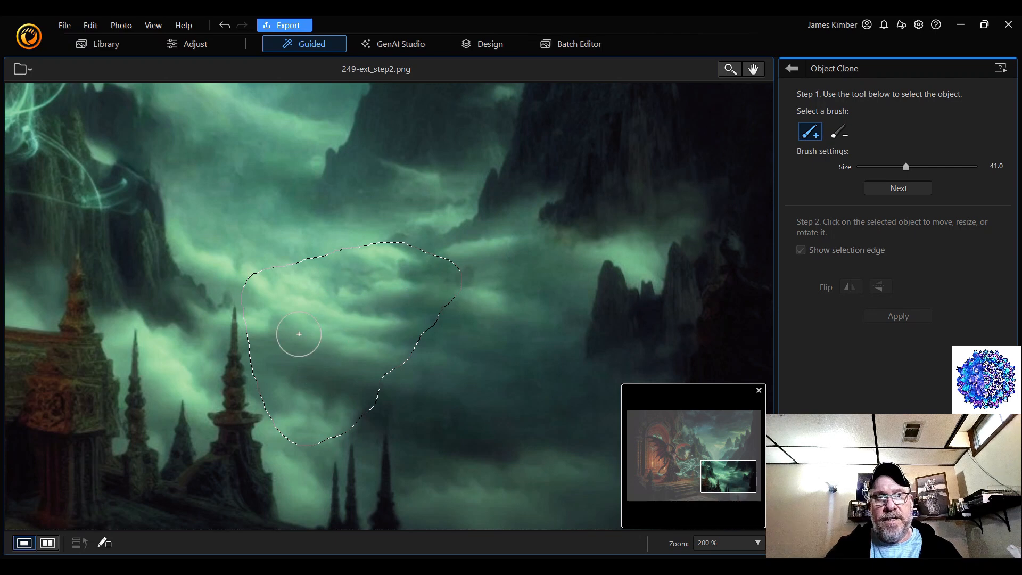
click(917, 191)
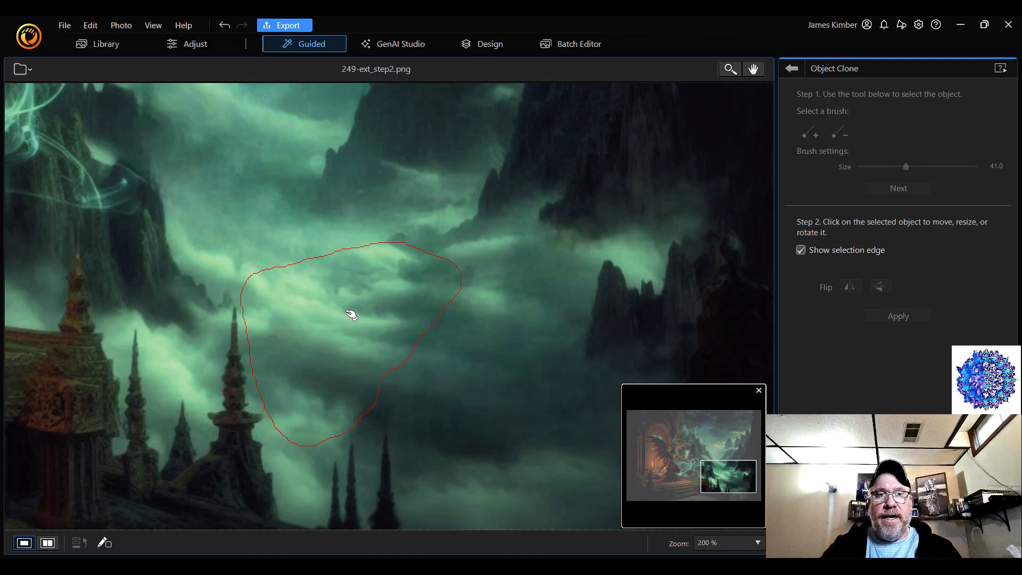
Place an enlarged copy of the cloud patch over the darker mist to its lower right and apply the clone
mouse_move(341, 315)
mouse_down()
mouse_move(394, 335)
mouse_move(464, 335)
mouse_move(481, 362)
mouse_move(497, 363)
mouse_move(468, 328)
mouse_up()
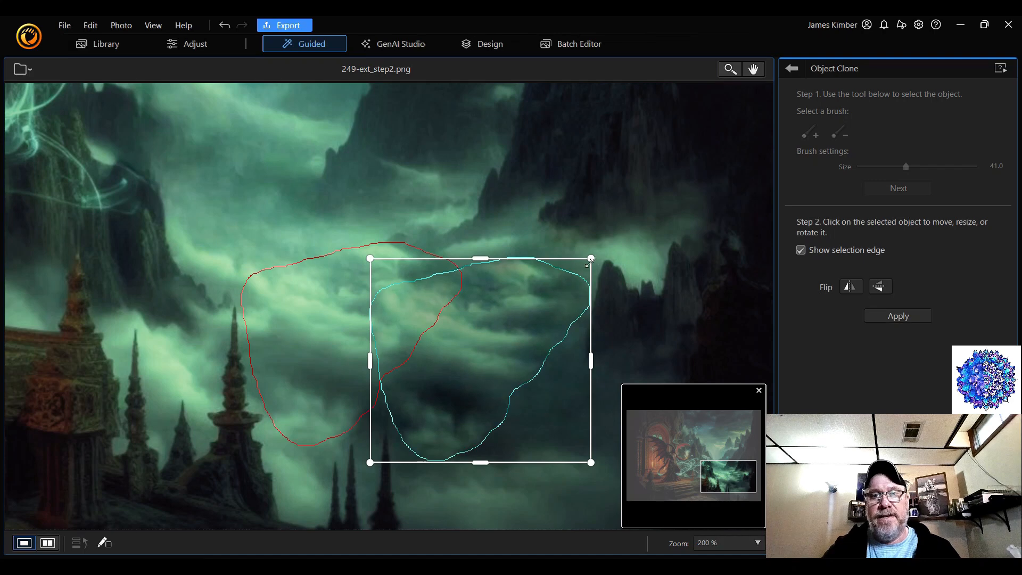
drag(591, 260, 708, 178)
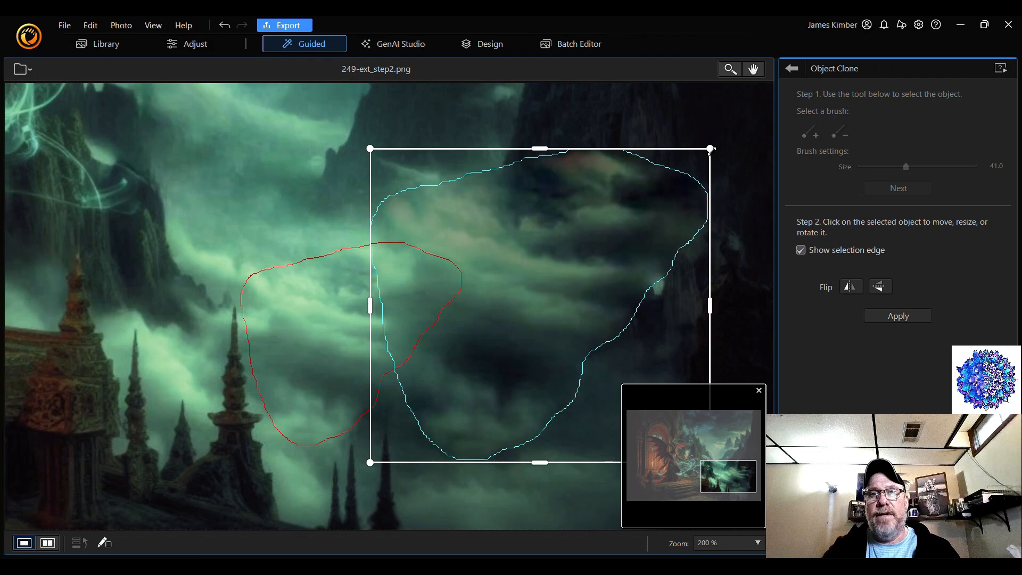
drag(710, 148, 632, 220)
mouse_move(519, 296)
mouse_down()
mouse_move(526, 380)
mouse_move(540, 363)
mouse_up()
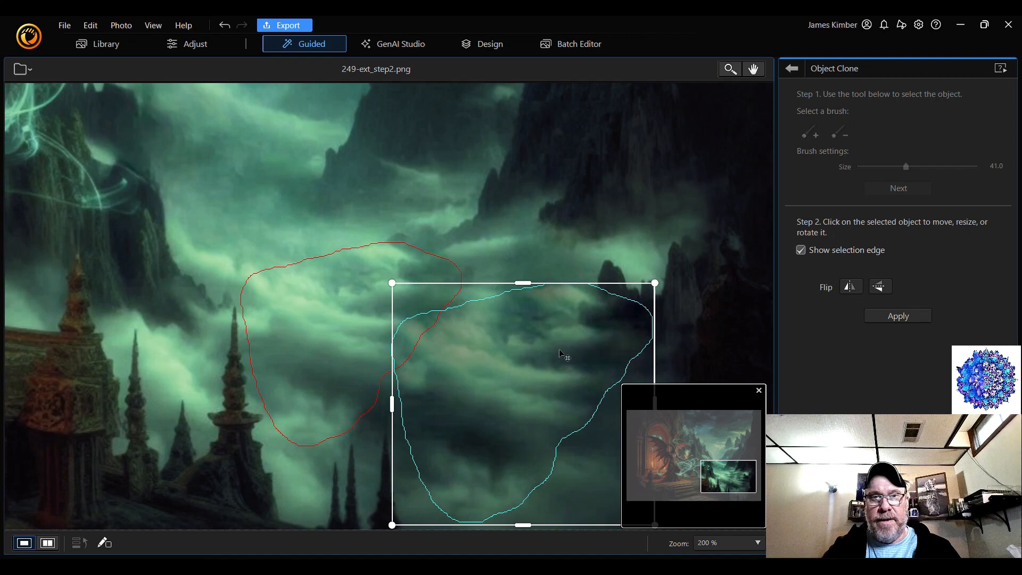
click(897, 317)
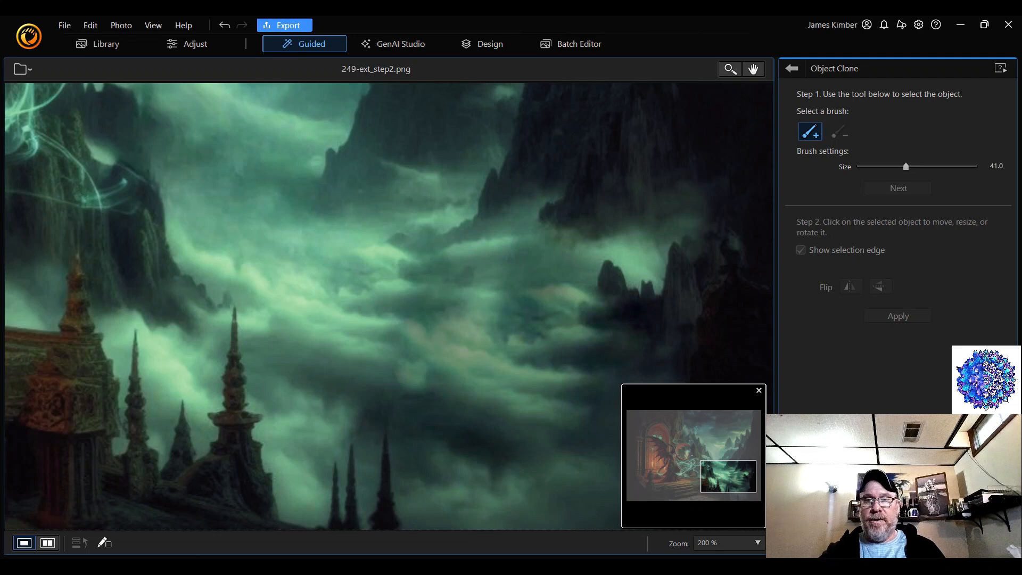
Select the bright sky and misty peak between the mountains for cloning, outlining at brush size 31 and filling at 52, and proceed
drag(742, 480, 715, 439)
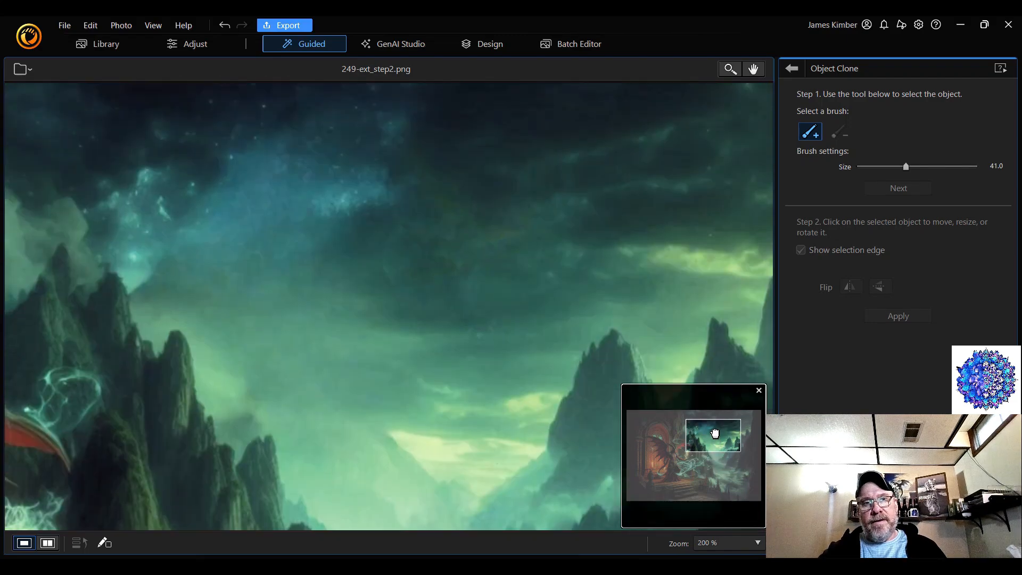
drag(715, 434, 717, 431)
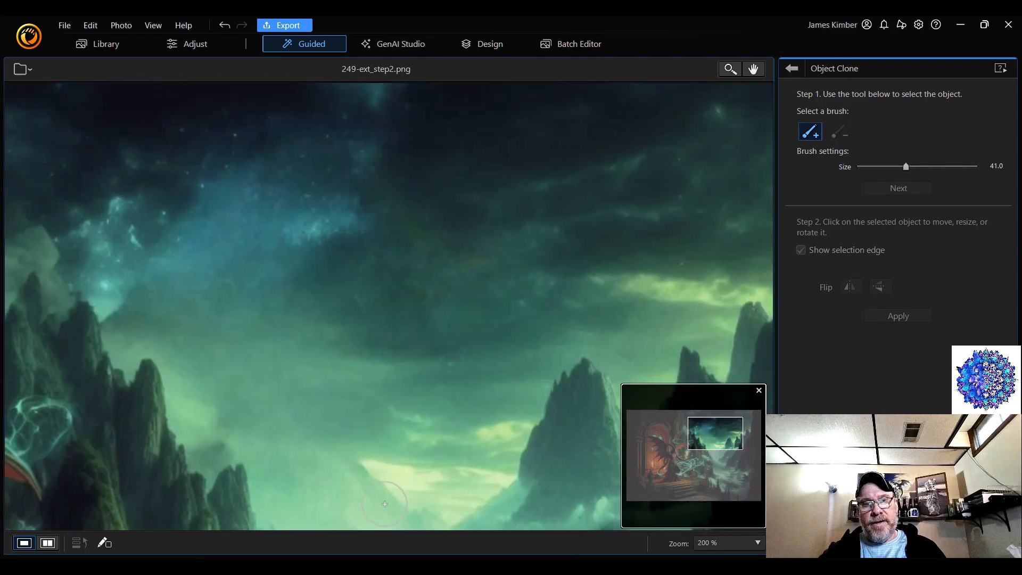
drag(705, 439, 713, 449)
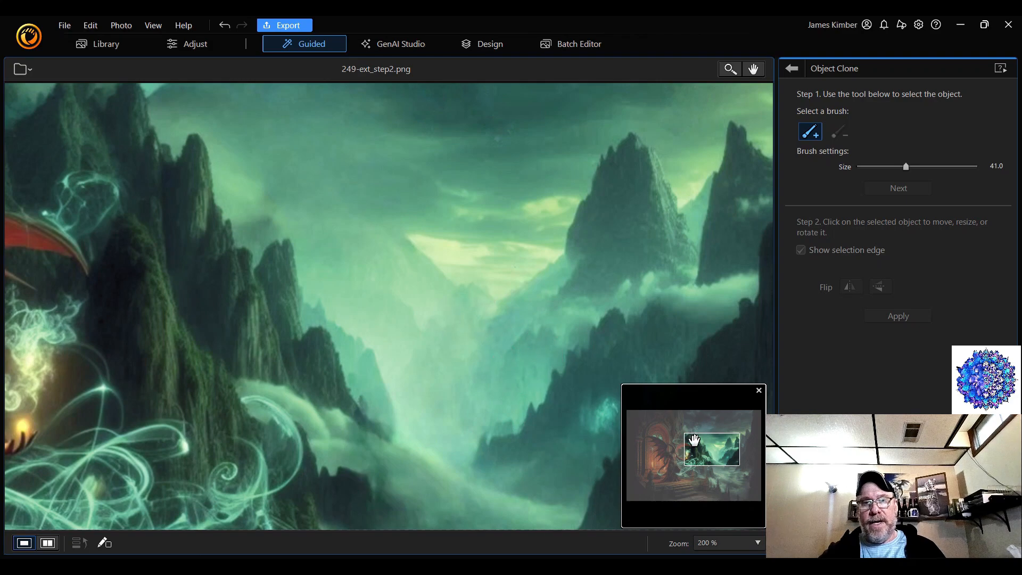
drag(715, 454, 715, 458)
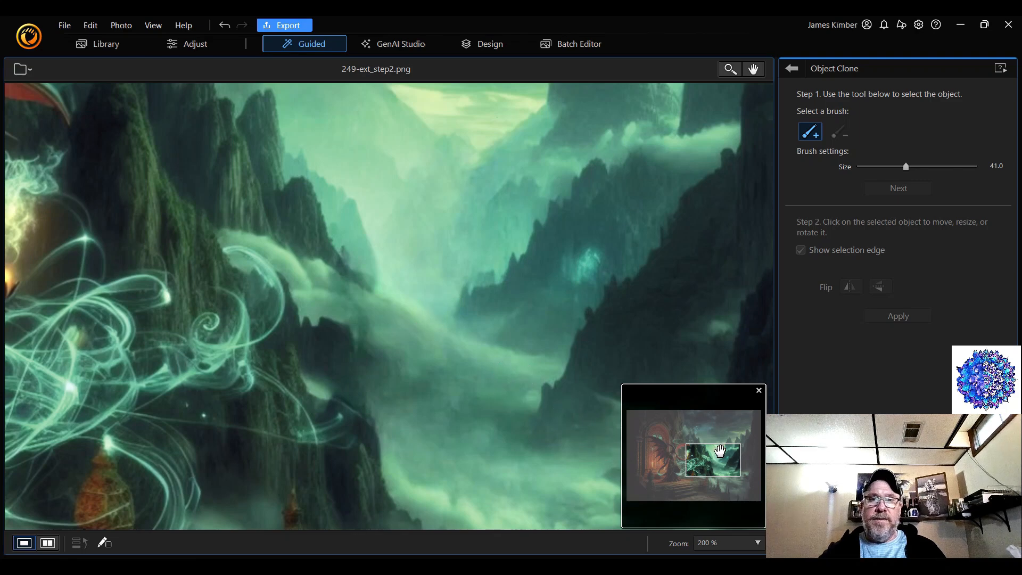
drag(720, 451, 718, 446)
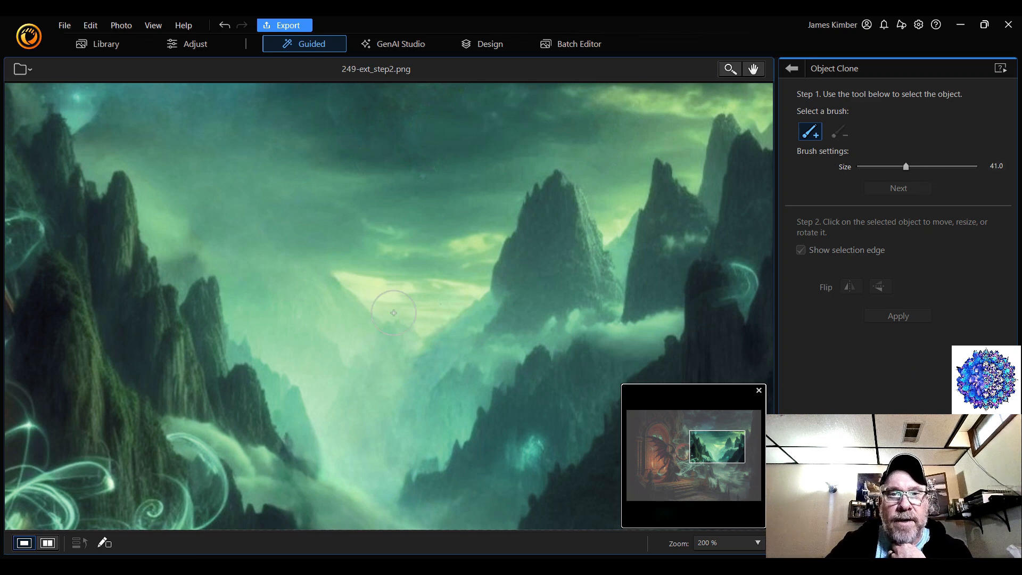
scroll(398, 303, up, 1)
scroll(398, 302, down, 3)
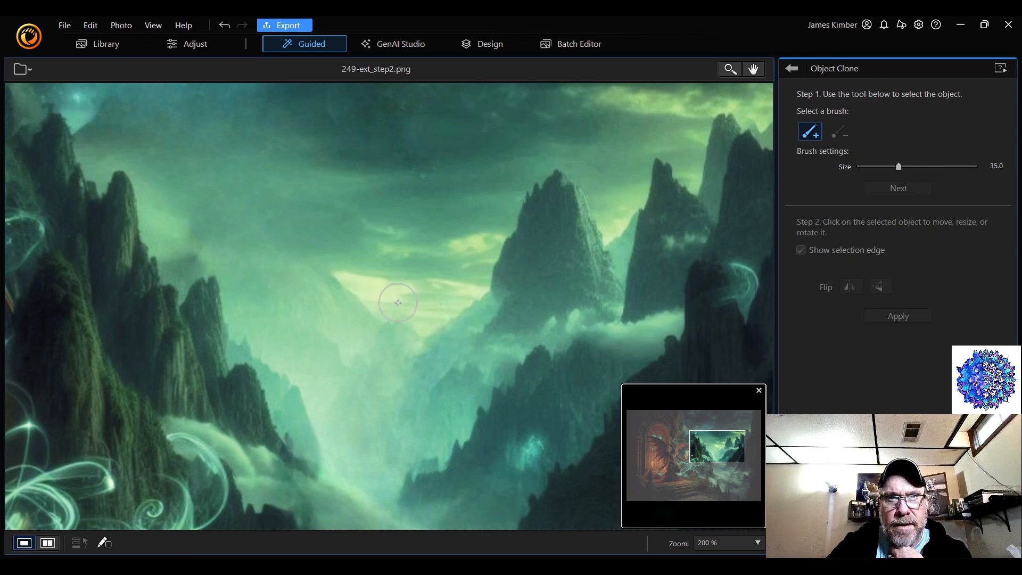
drag(478, 228, 424, 347)
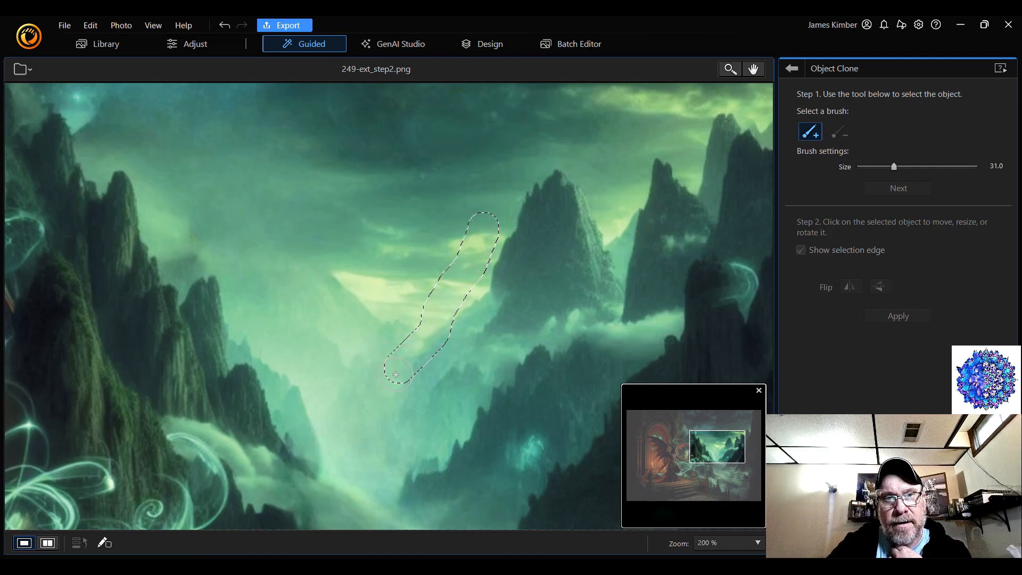
drag(352, 380, 332, 362)
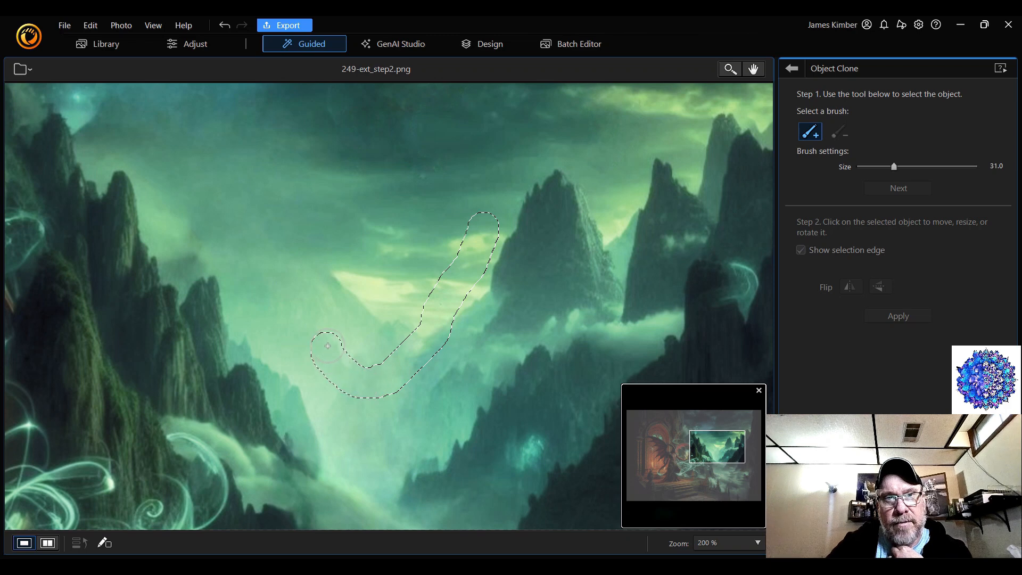
mouse_move(324, 260)
mouse_down()
mouse_move(423, 153)
mouse_move(452, 143)
mouse_move(479, 166)
mouse_move(484, 218)
mouse_move(434, 222)
mouse_move(434, 233)
mouse_move(442, 179)
mouse_move(446, 242)
mouse_move(431, 273)
mouse_move(412, 189)
mouse_move(420, 316)
mouse_move(405, 308)
mouse_move(377, 243)
mouse_move(375, 352)
mouse_move(342, 302)
mouse_up()
scroll(433, 229, up, 20)
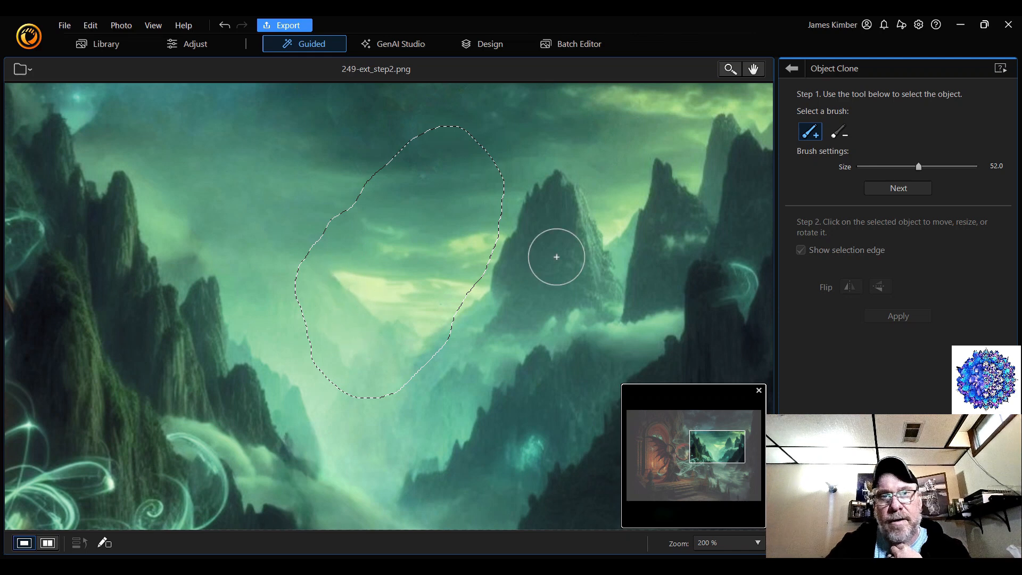
click(909, 187)
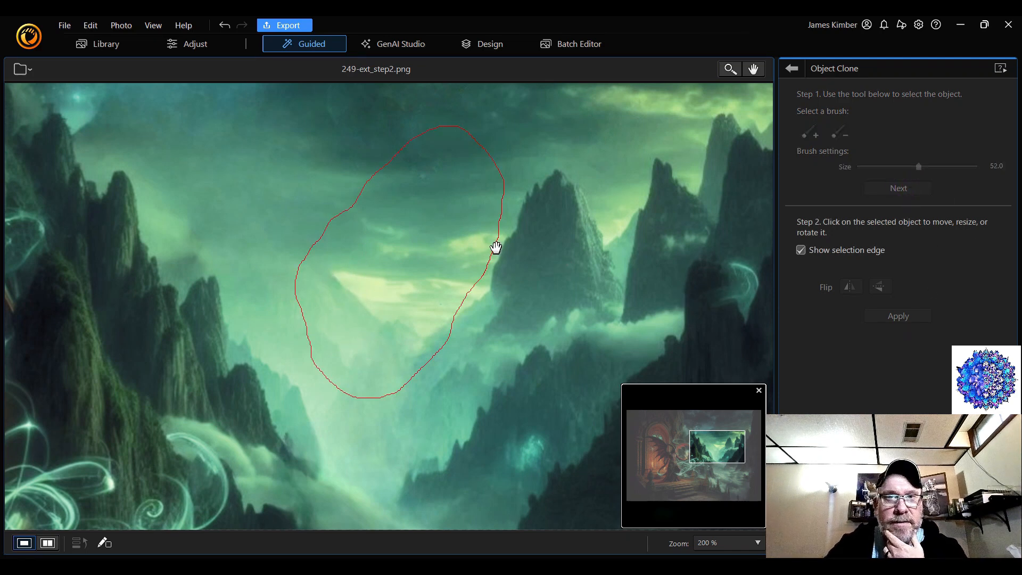
Flip the cloned sky horizontally, place it over the sky left of the original with an overlap, and apply it
click(456, 242)
mouse_move(447, 249)
mouse_down()
mouse_move(446, 337)
mouse_move(427, 359)
mouse_move(431, 344)
mouse_up()
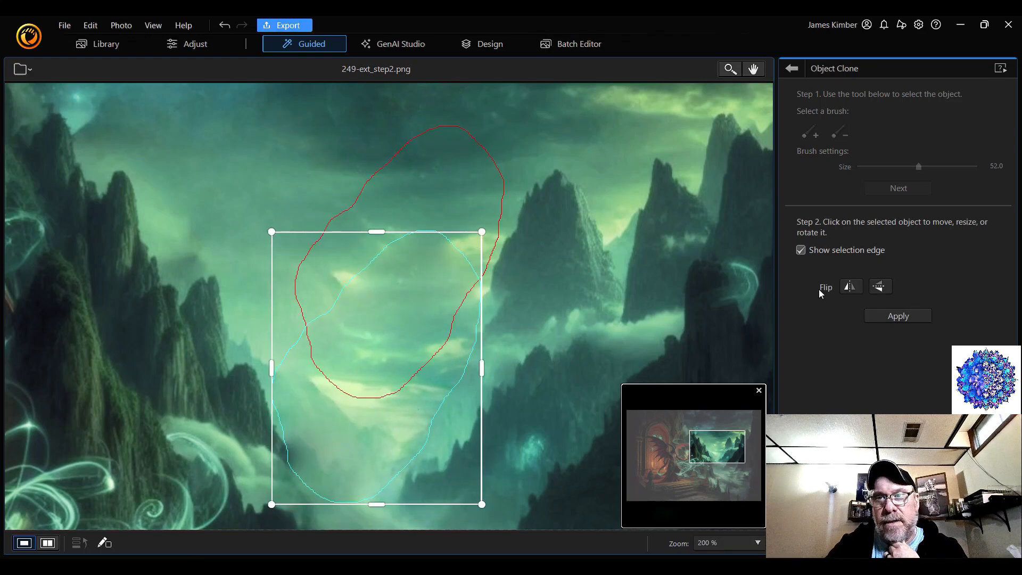
click(850, 287)
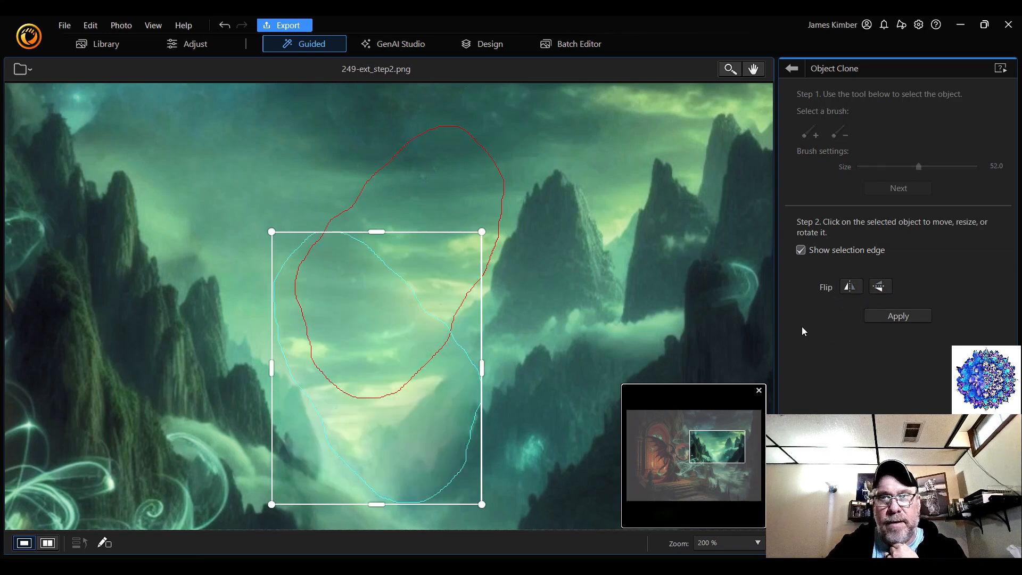
drag(387, 319, 330, 242)
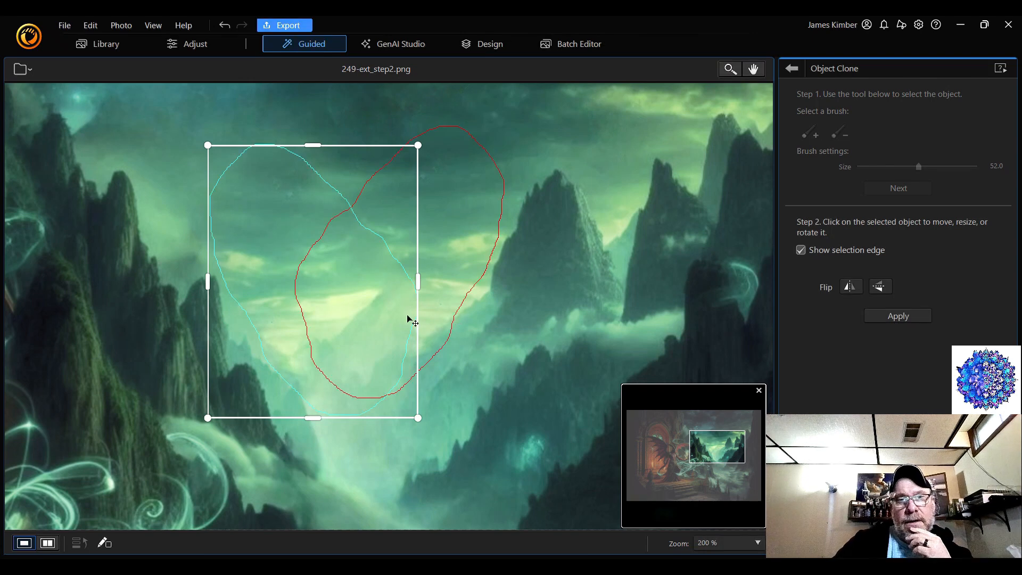
click(883, 290)
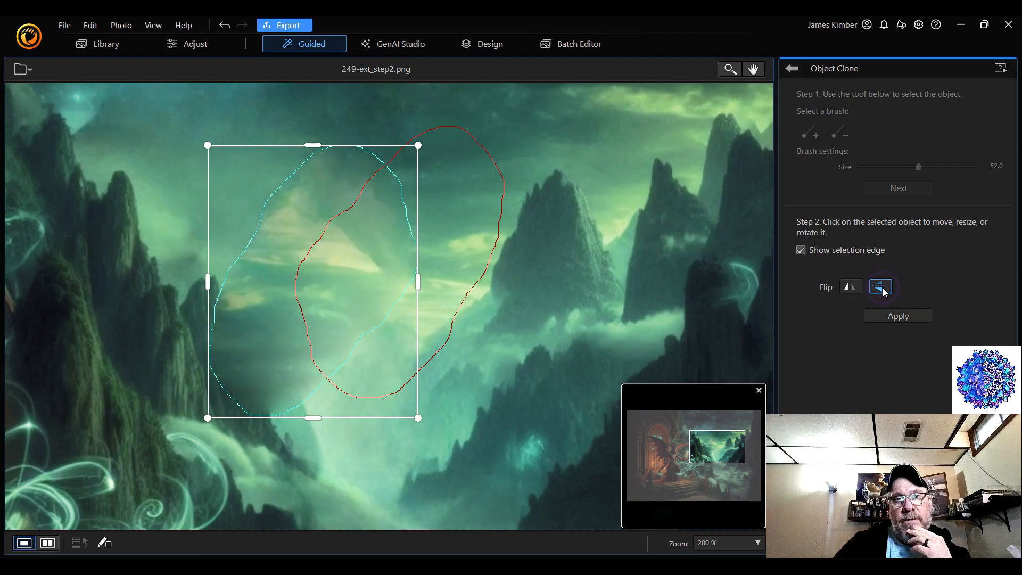
click(886, 292)
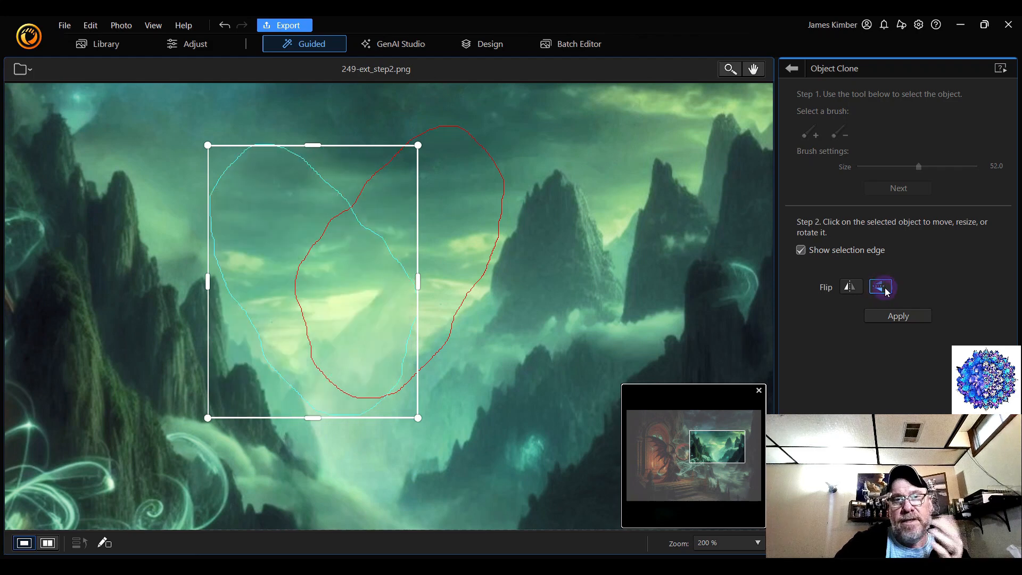
mouse_move(317, 311)
mouse_down()
mouse_move(329, 354)
mouse_move(306, 335)
mouse_move(321, 313)
mouse_move(318, 298)
mouse_up()
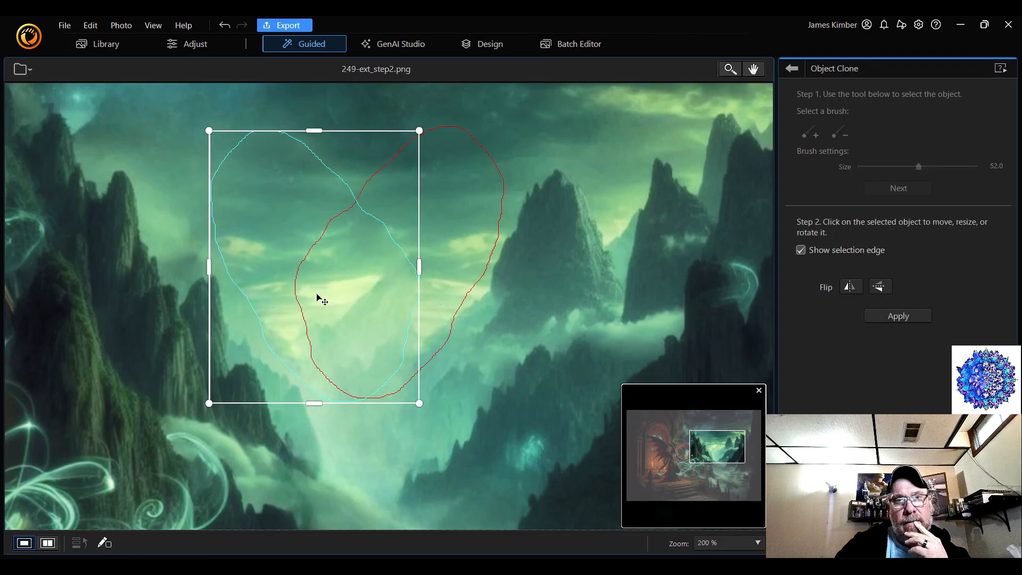
click(911, 317)
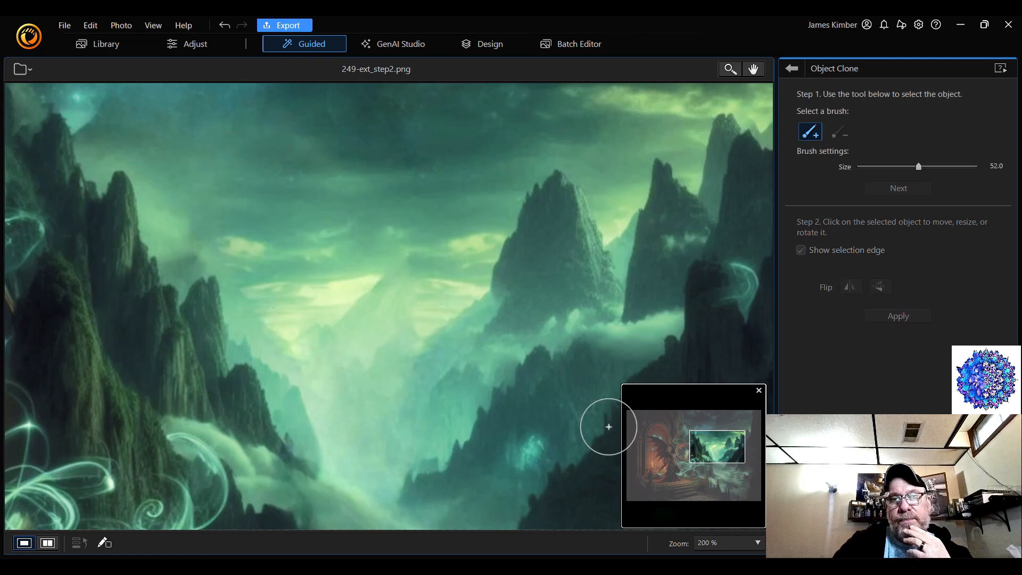
Brush-select the small cloud patch between the ornate arch and the mountain peaks at brush size 22 and proceed to placement
click(733, 542)
click(722, 315)
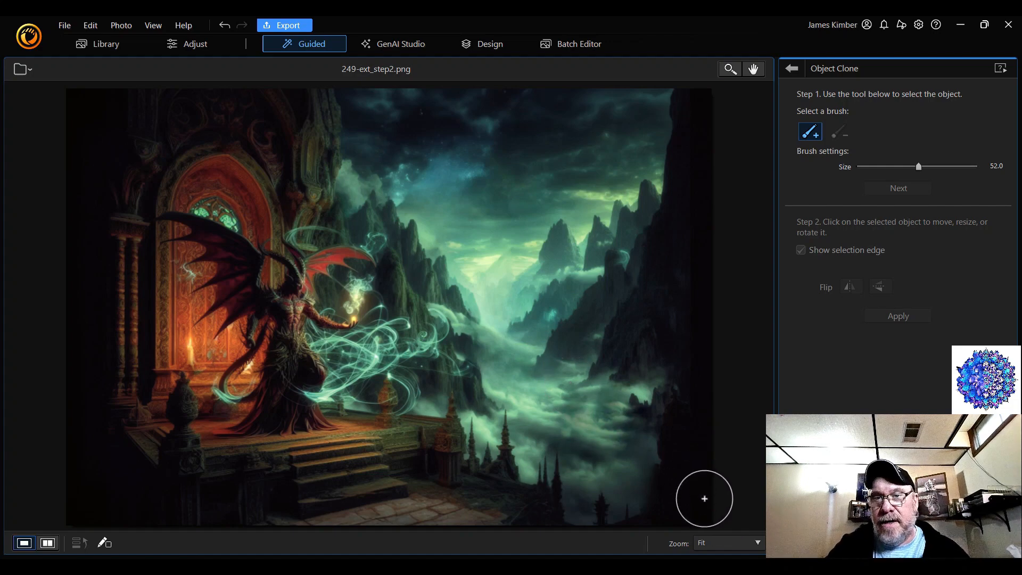
click(736, 539)
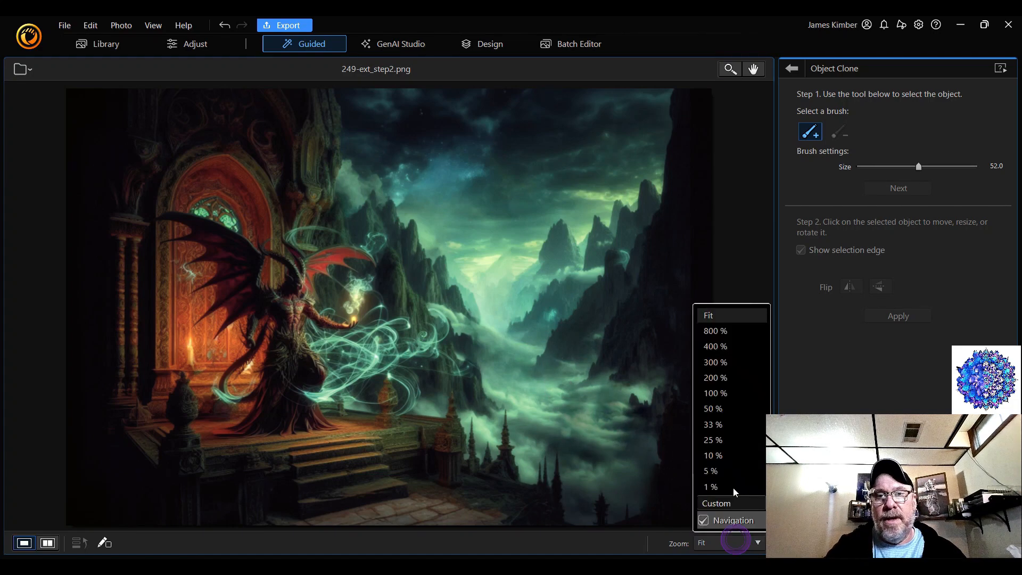
click(745, 378)
click(706, 452)
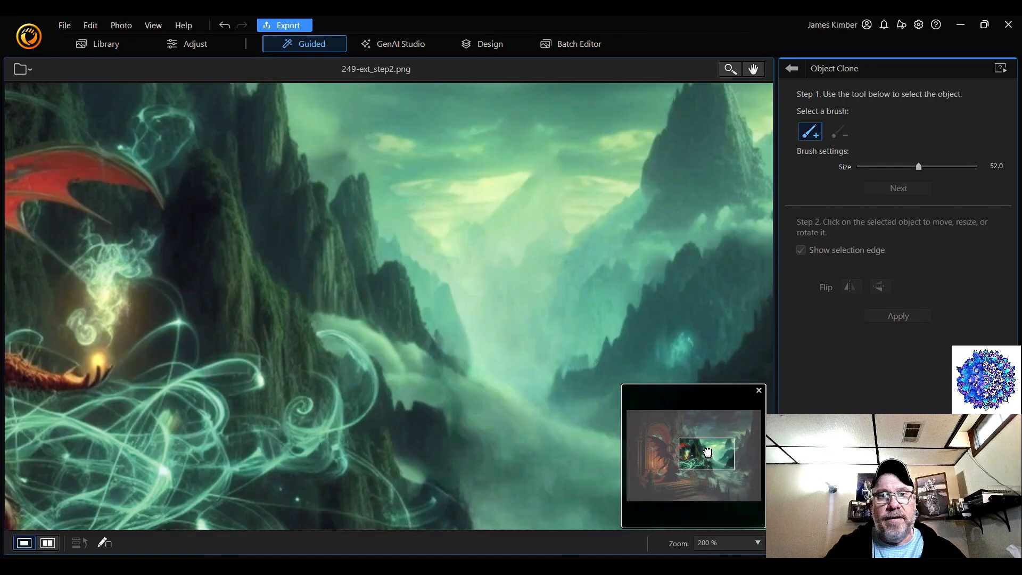
drag(707, 452, 688, 433)
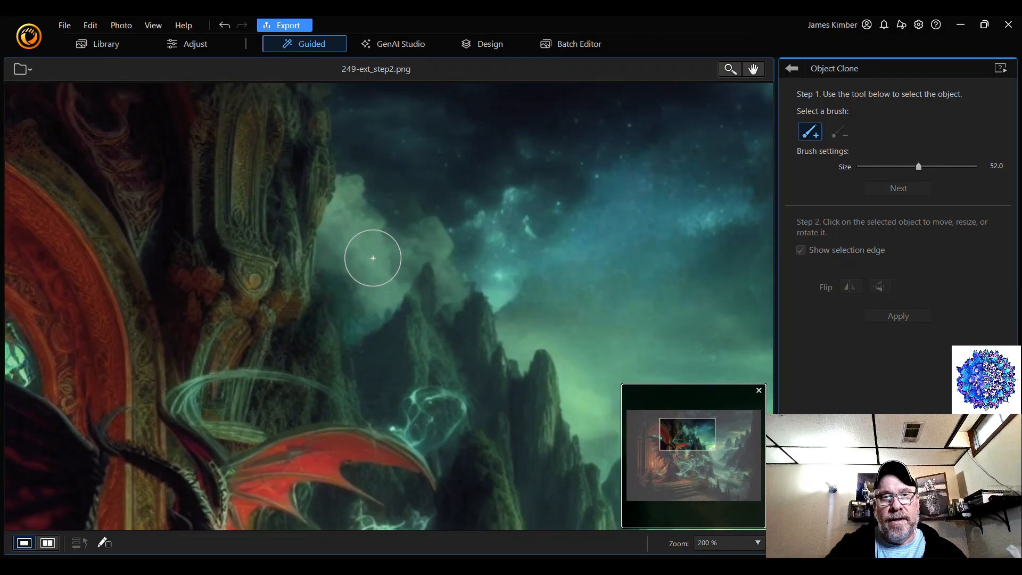
scroll(371, 258, down, 9)
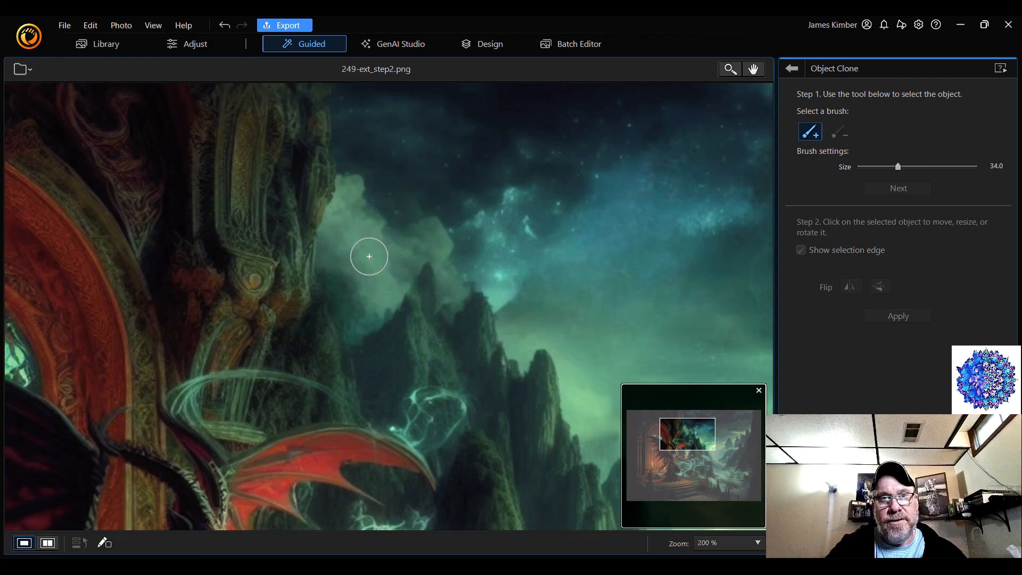
scroll(369, 256, down, 6)
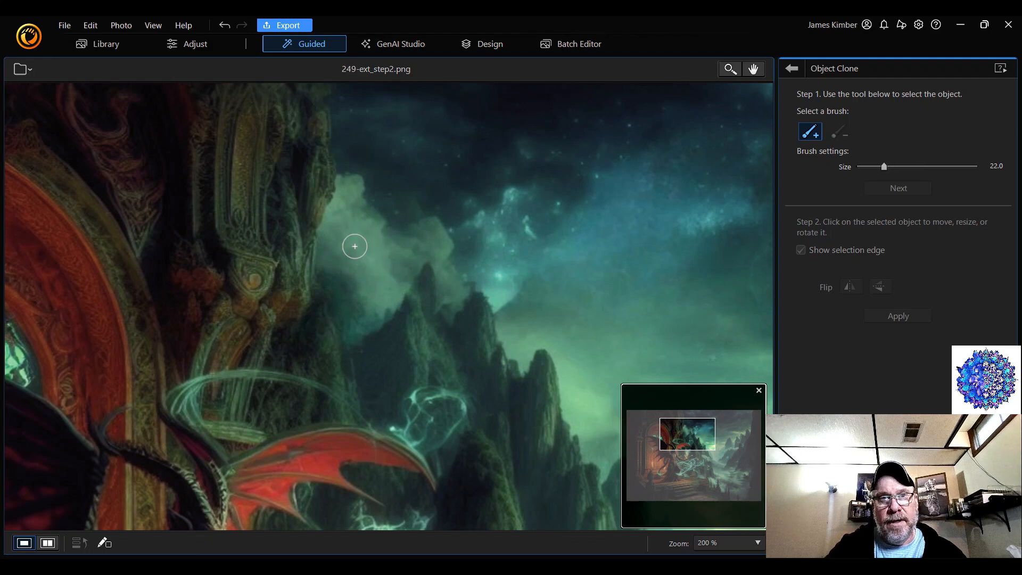
mouse_move(355, 246)
mouse_down()
mouse_move(383, 294)
mouse_move(379, 255)
mouse_move(388, 249)
mouse_move(372, 247)
mouse_move(398, 264)
mouse_up()
click(897, 188)
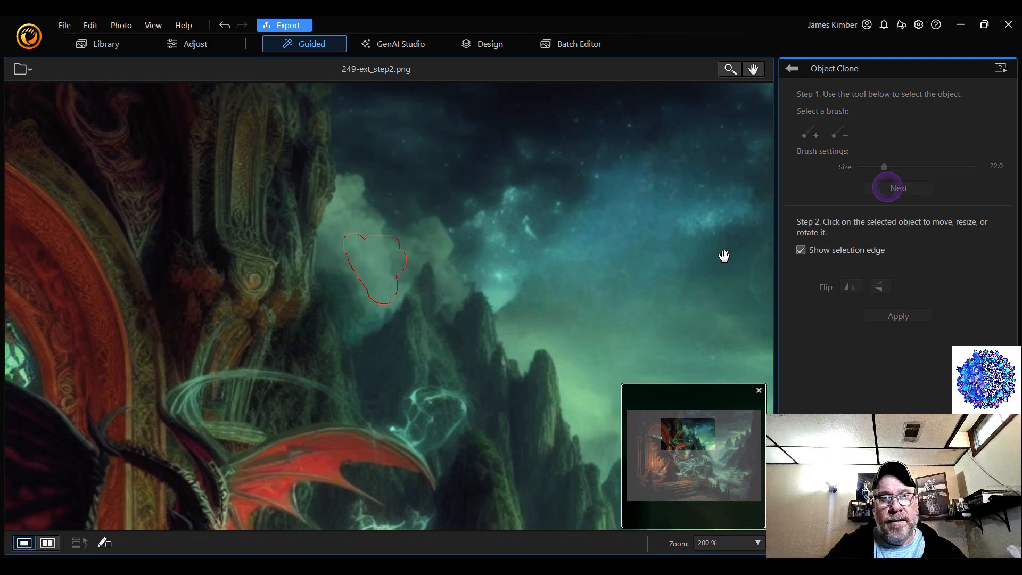
Place the cloned cloud over the darker area to the lower left of the original with an overlap and apply it
drag(389, 276, 349, 301)
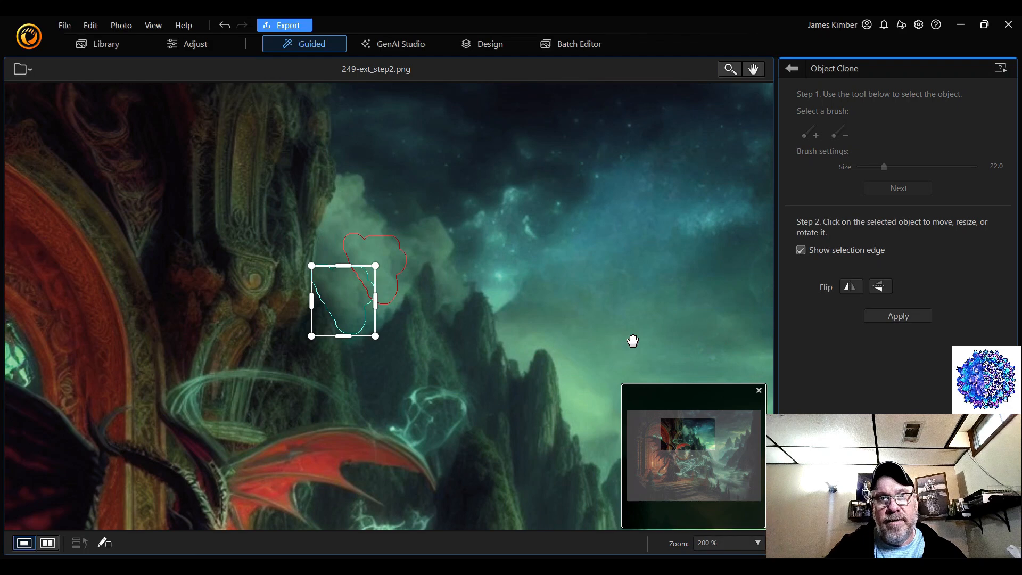
click(912, 315)
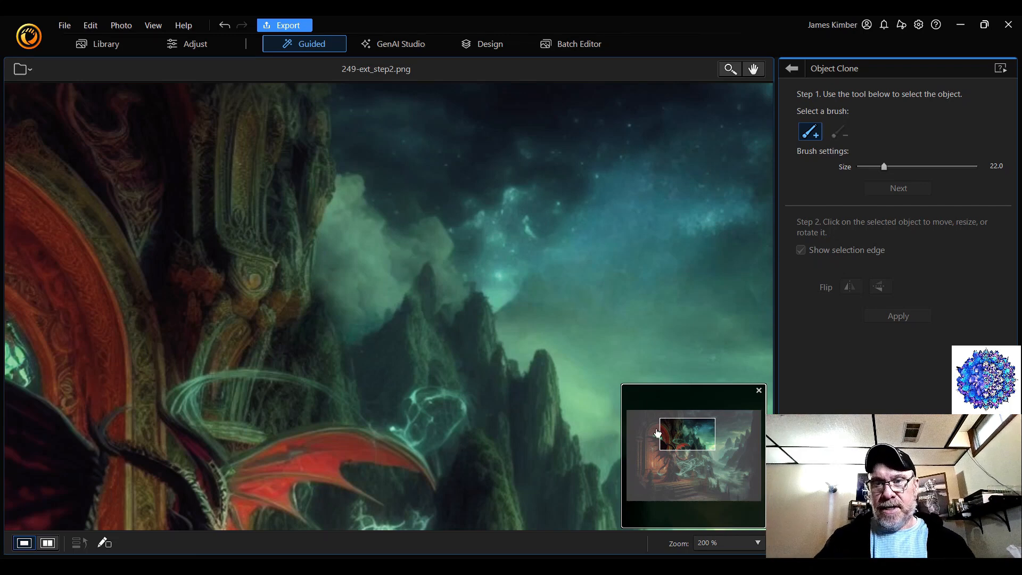
click(736, 548)
click(724, 317)
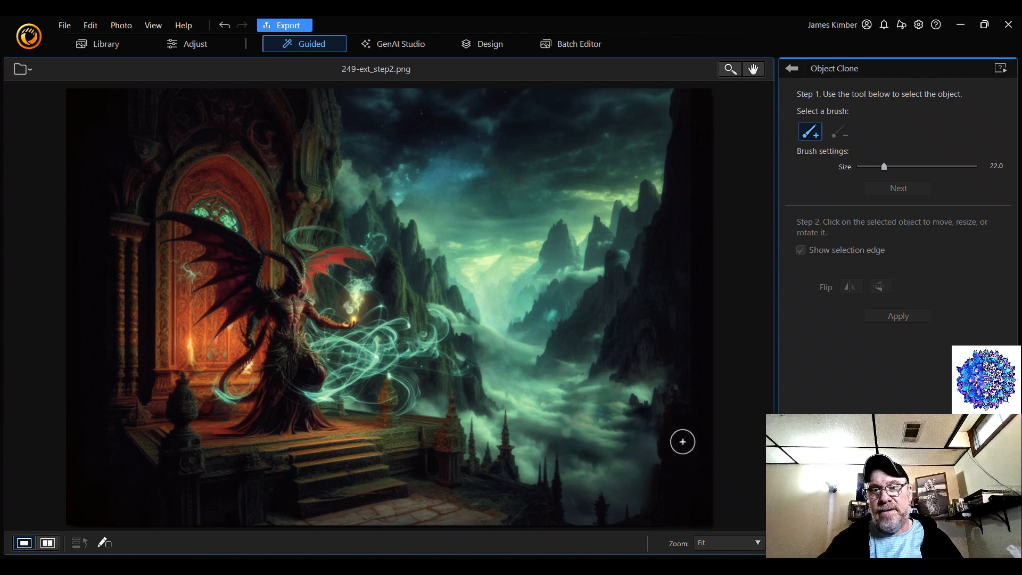
Brush-select the mist strip below the two tall peaks, filling it at brush size 12, and proceed to placement
click(736, 544)
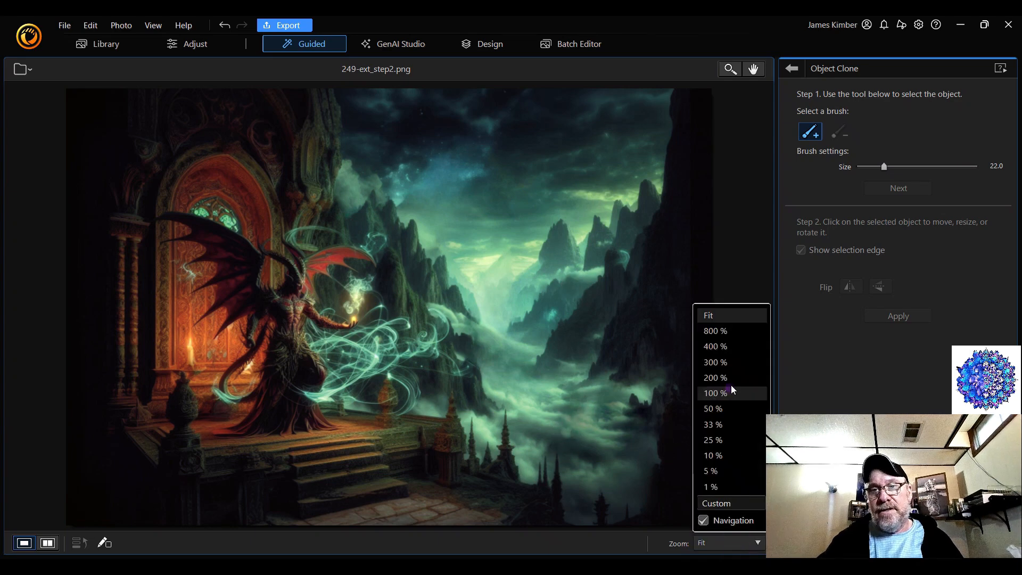
click(718, 393)
click(734, 534)
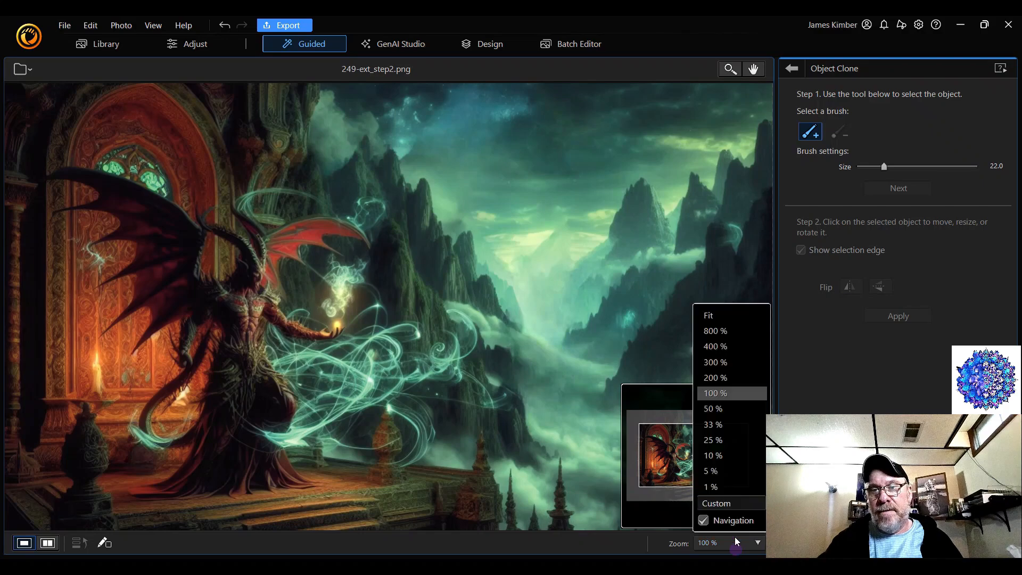
click(746, 379)
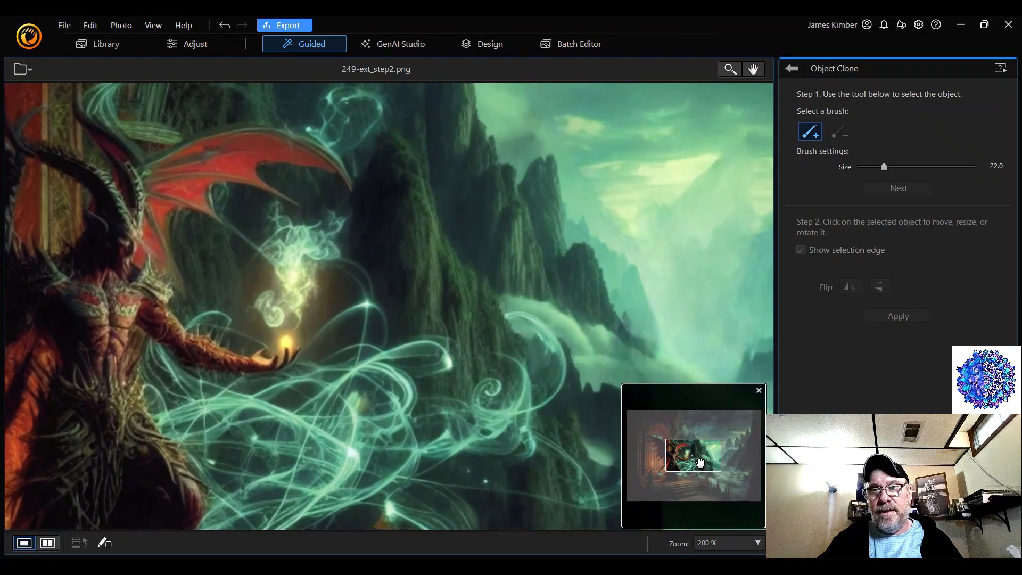
drag(700, 456, 724, 473)
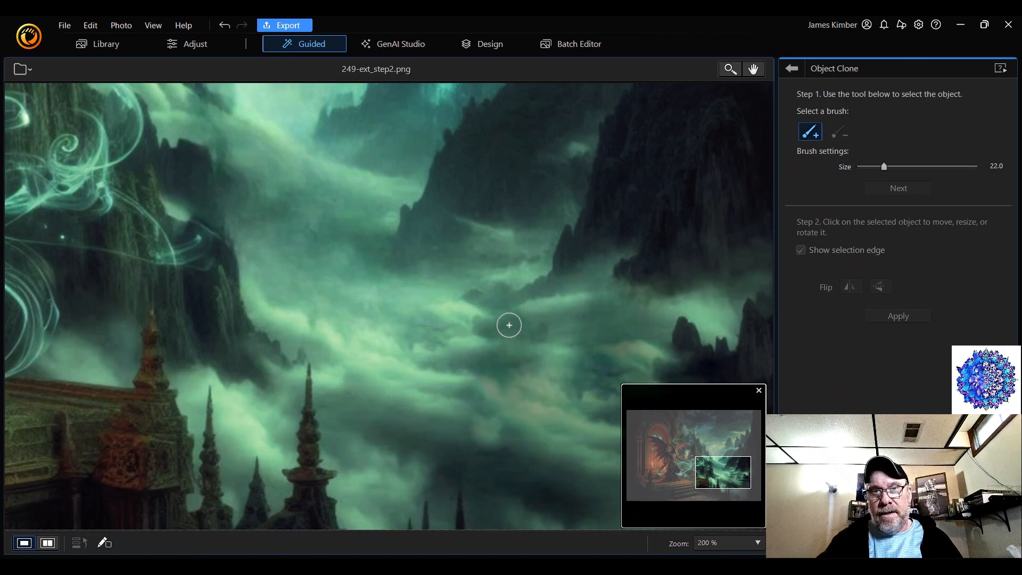
click(716, 459)
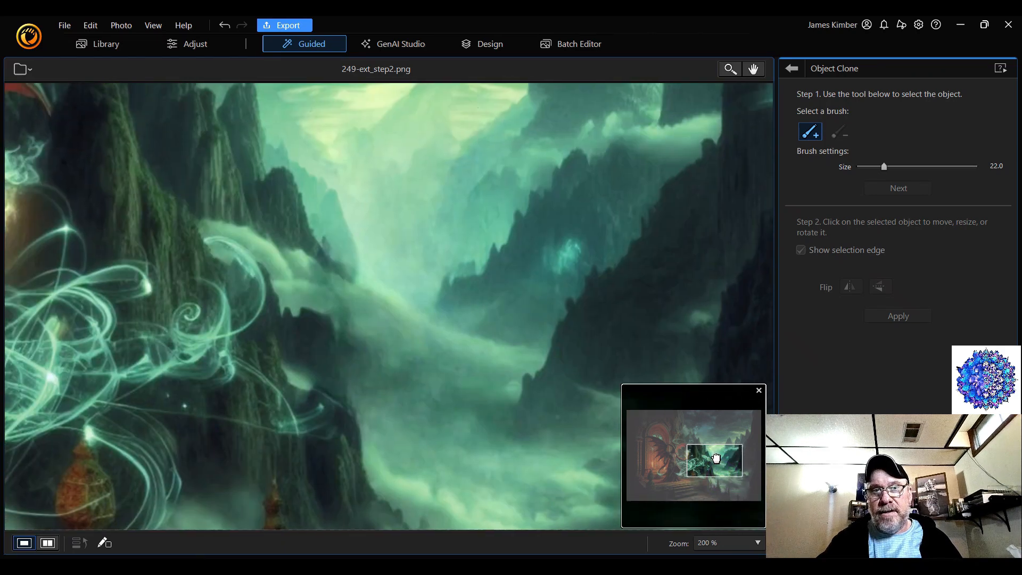
drag(716, 459, 724, 445)
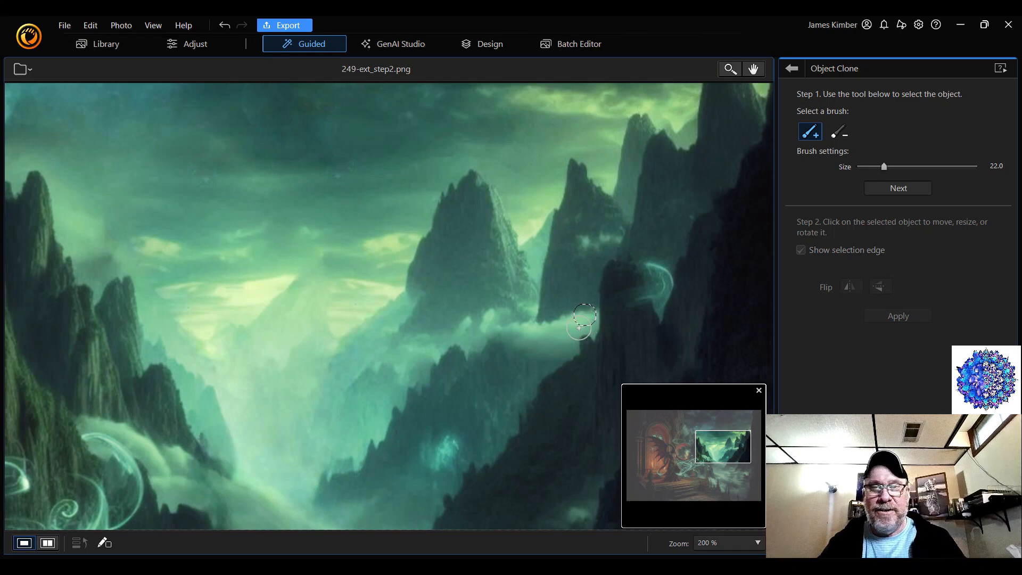
key(ctrl+z)
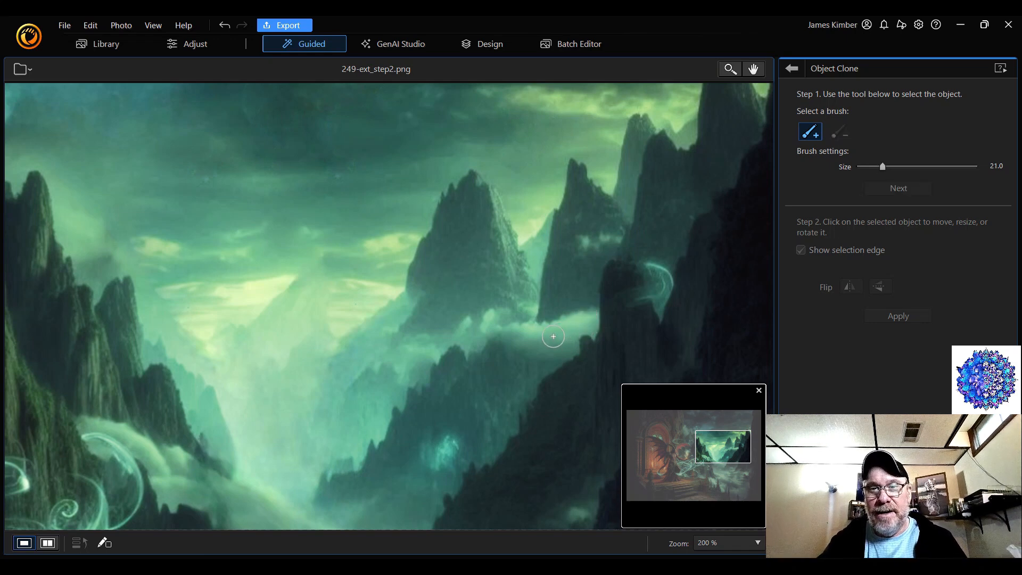
scroll(553, 337, down, 5)
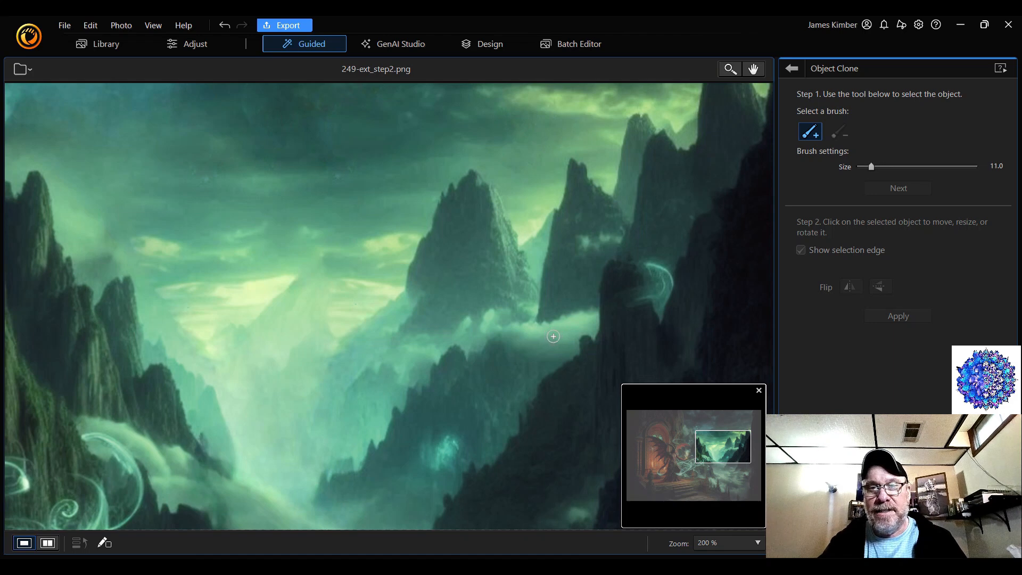
drag(553, 331, 572, 326)
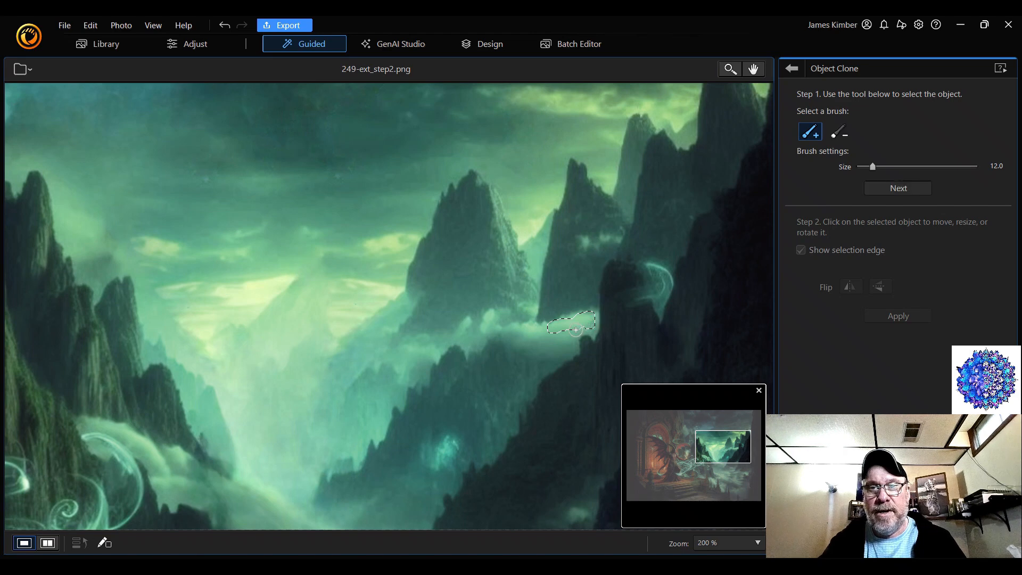
drag(575, 330, 568, 340)
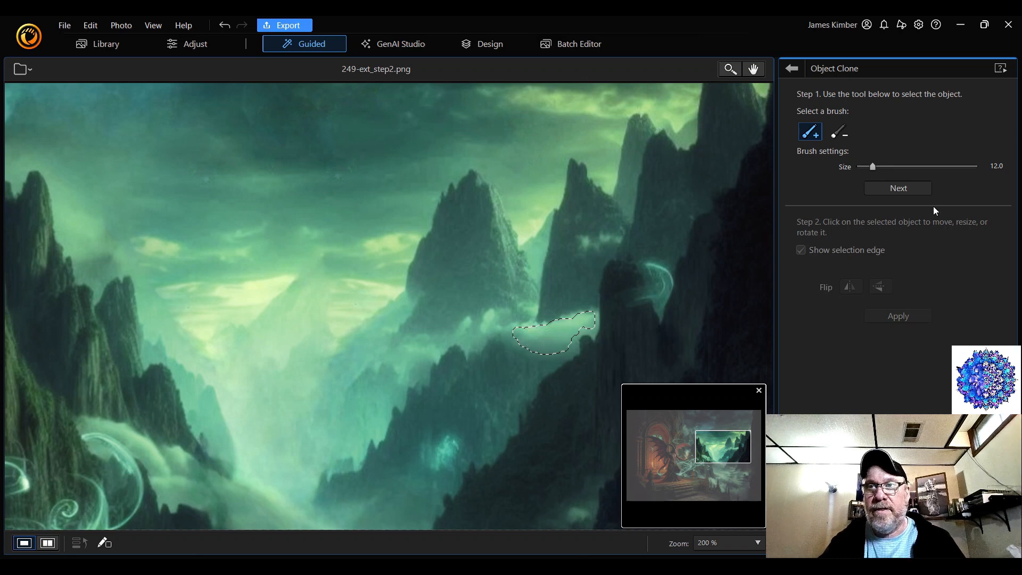
click(911, 187)
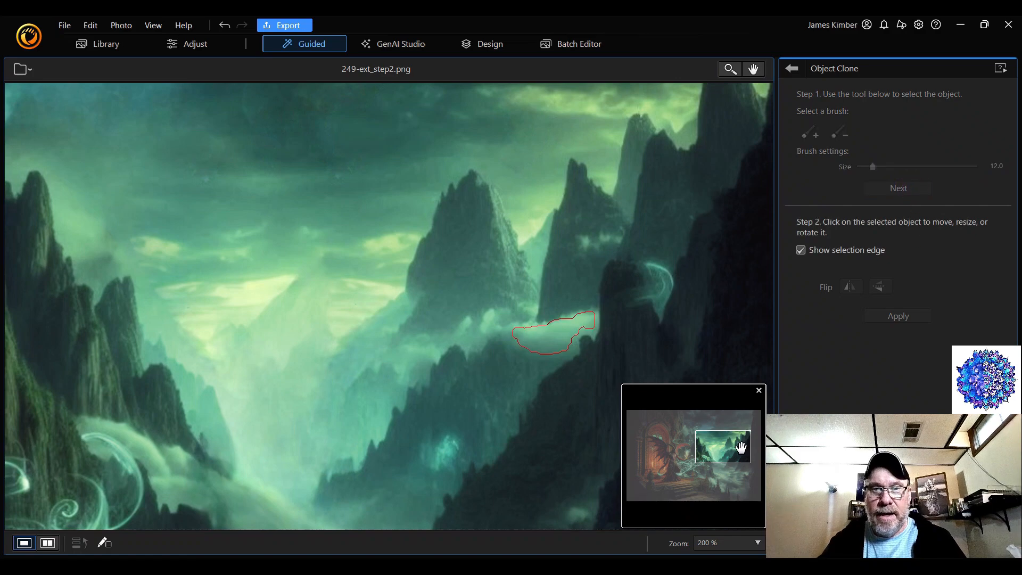
Move the mist copy down into the valley fog beside the temple spires and rotate it to a steep slant
drag(741, 447, 730, 462)
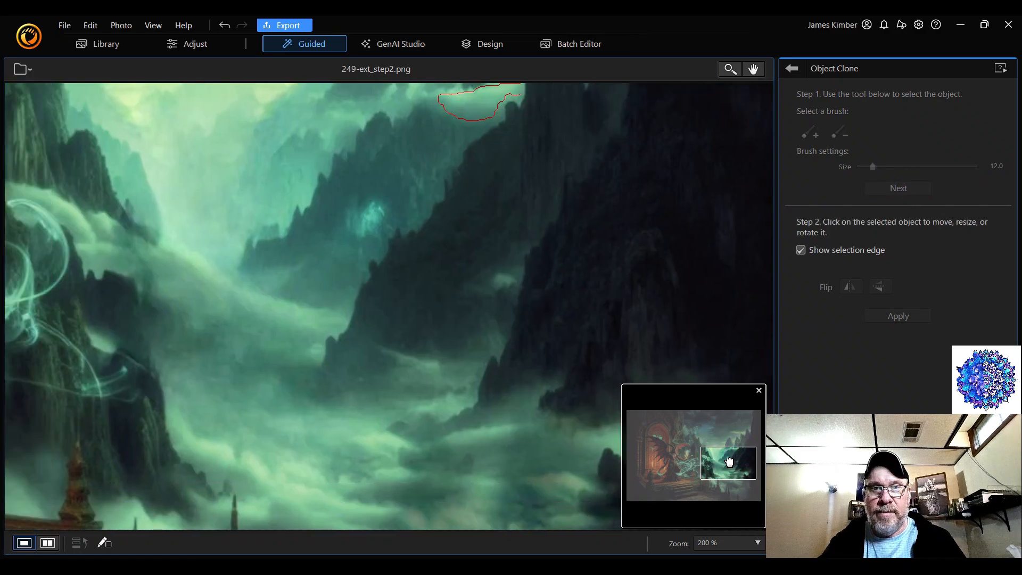
click(733, 544)
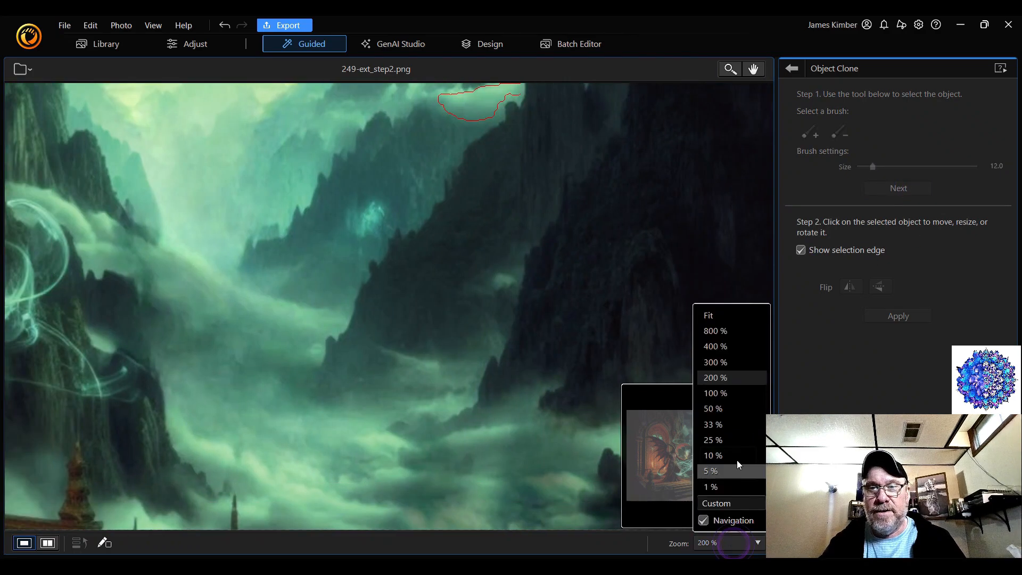
click(743, 395)
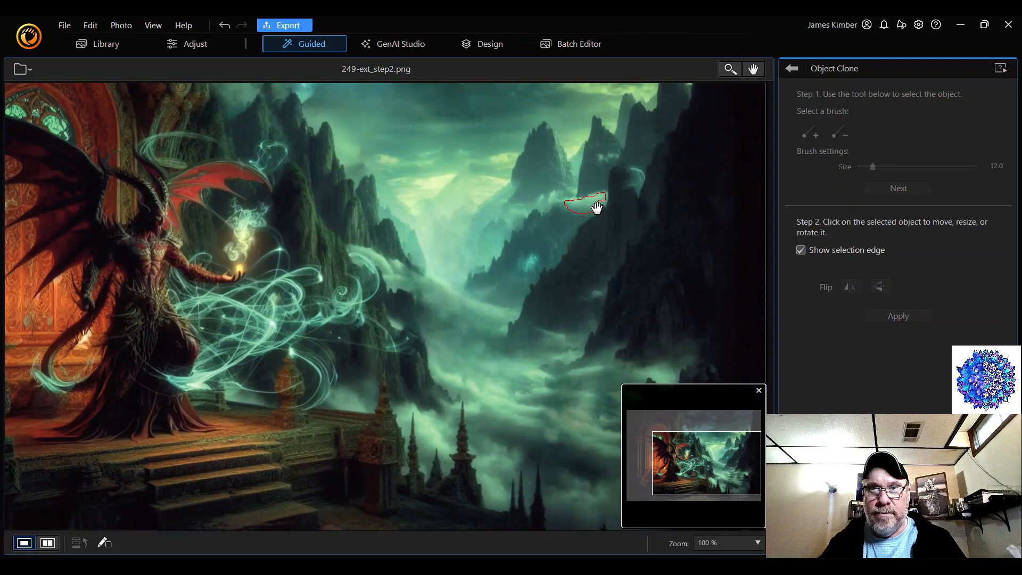
drag(594, 210, 569, 435)
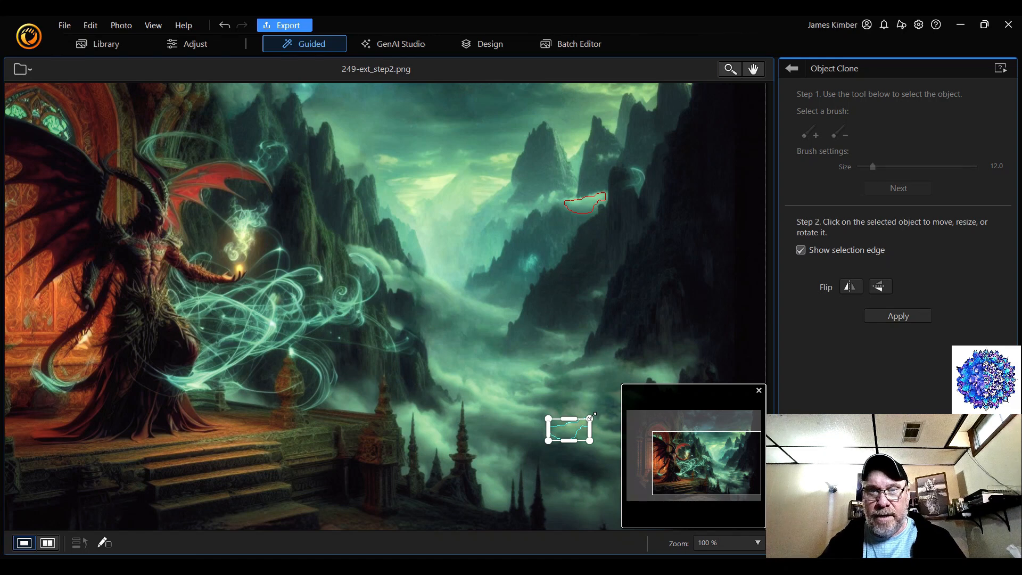
drag(595, 411, 567, 384)
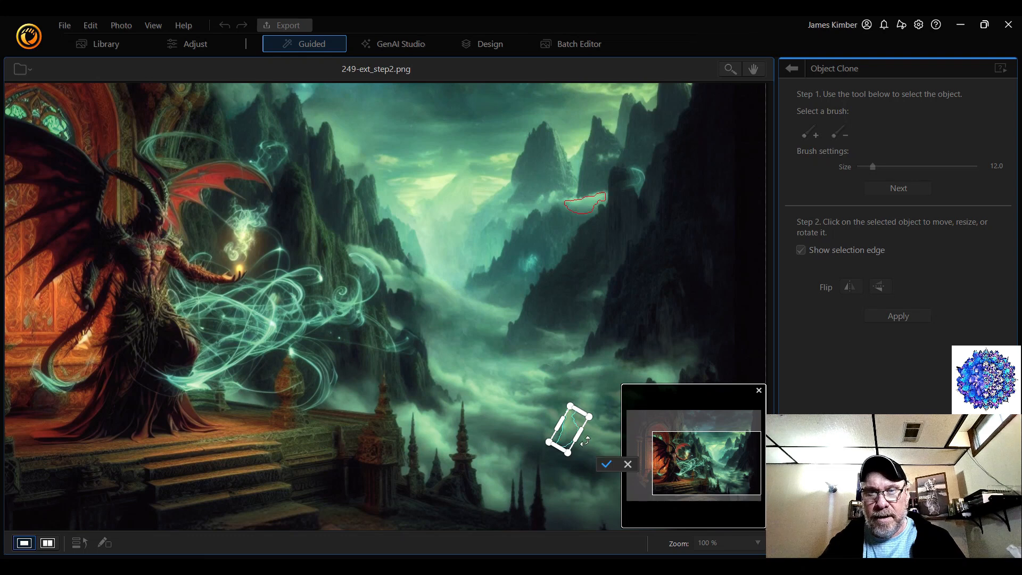
Enlarge, widen and further rotate the mist copy over the fog beside the spires, confirm the transform and apply the clone
drag(589, 416, 622, 391)
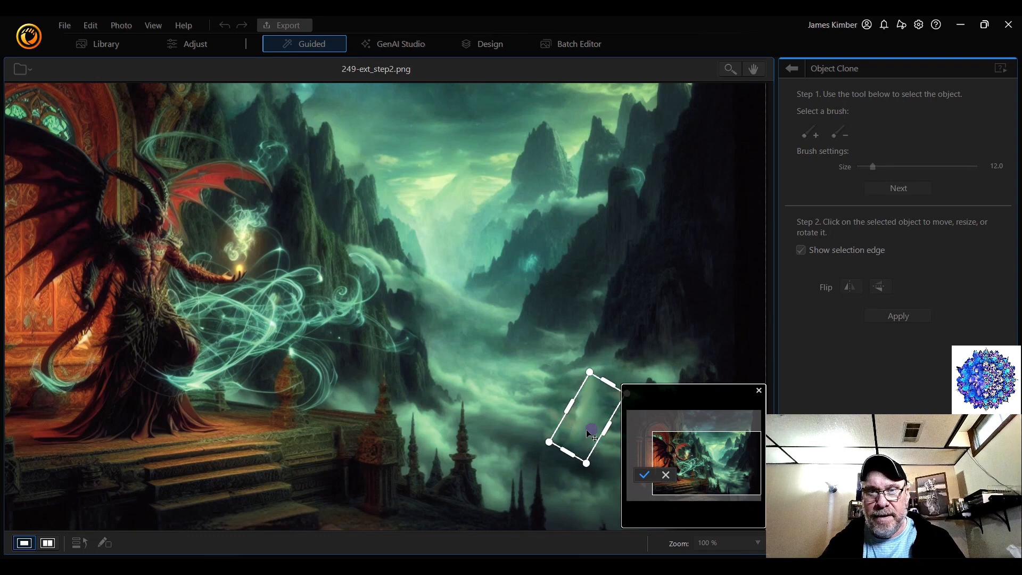
mouse_move(586, 430)
mouse_down()
mouse_move(566, 446)
mouse_move(561, 420)
mouse_move(520, 388)
mouse_up()
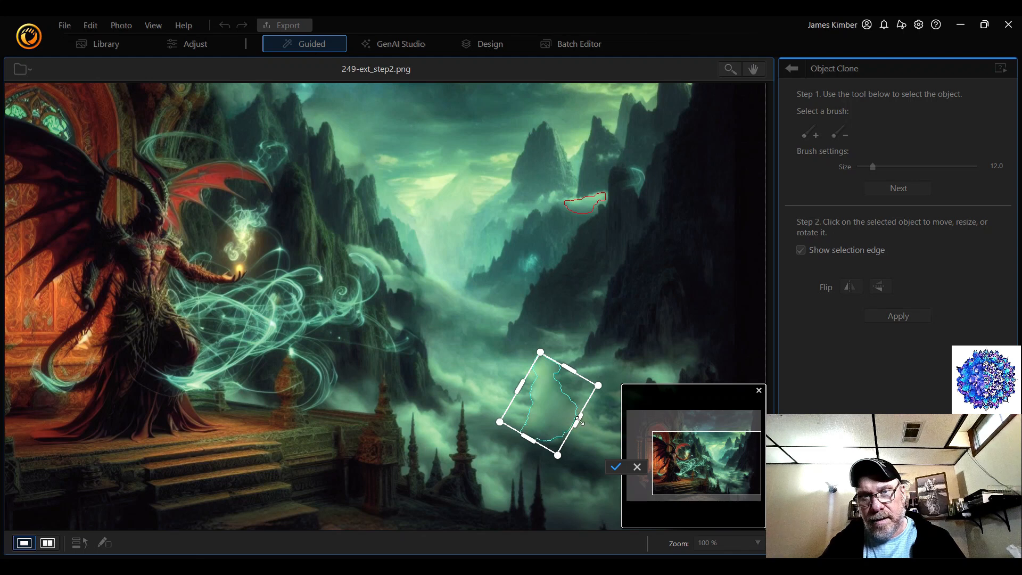
drag(580, 420, 606, 437)
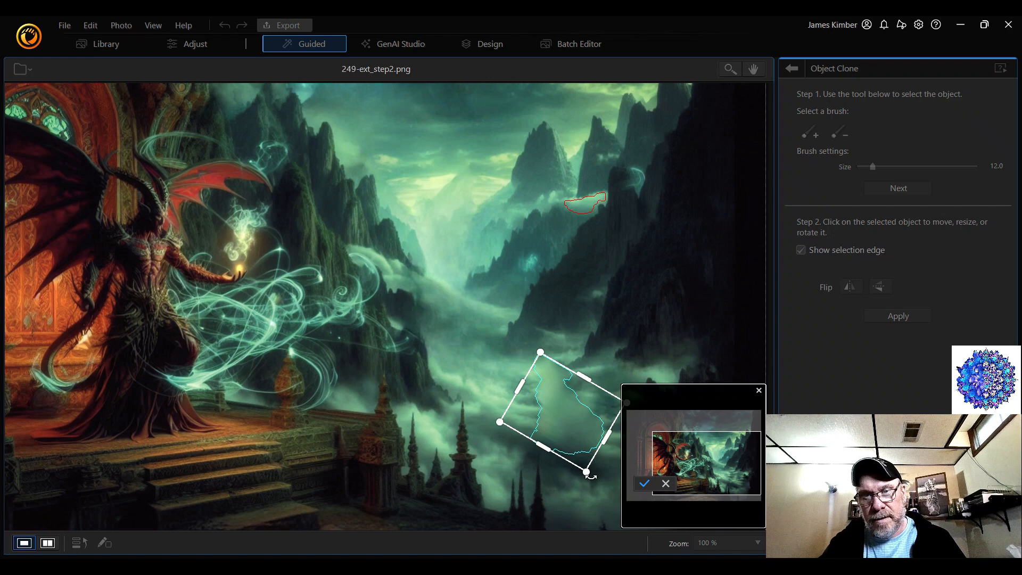
drag(590, 476, 544, 480)
drag(563, 440, 554, 455)
drag(538, 380, 527, 358)
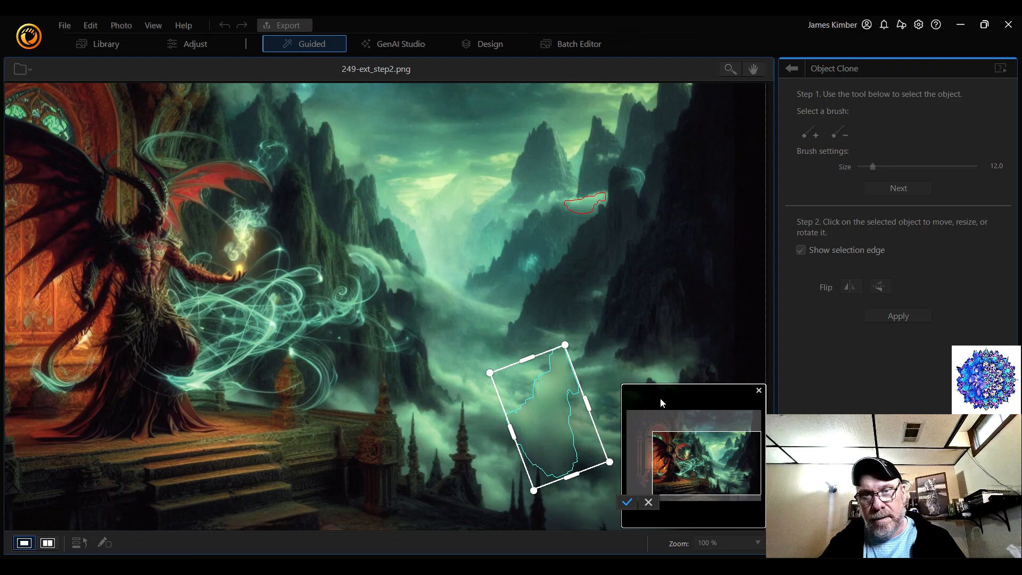
click(627, 502)
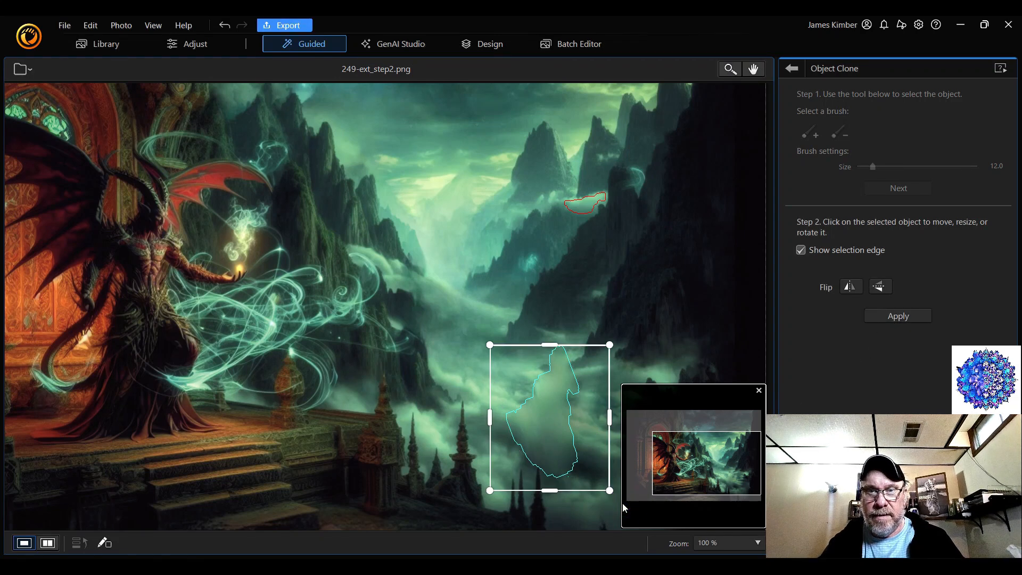
click(919, 318)
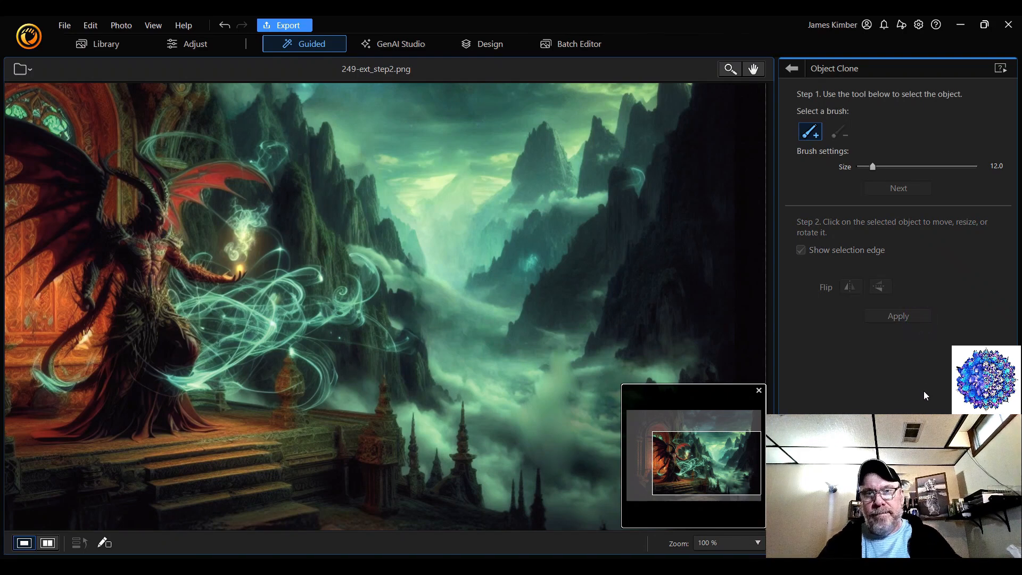
Inspect the cloned mist in the valley, and undo its application, transform and move, keeping the source selection
drag(722, 462, 720, 475)
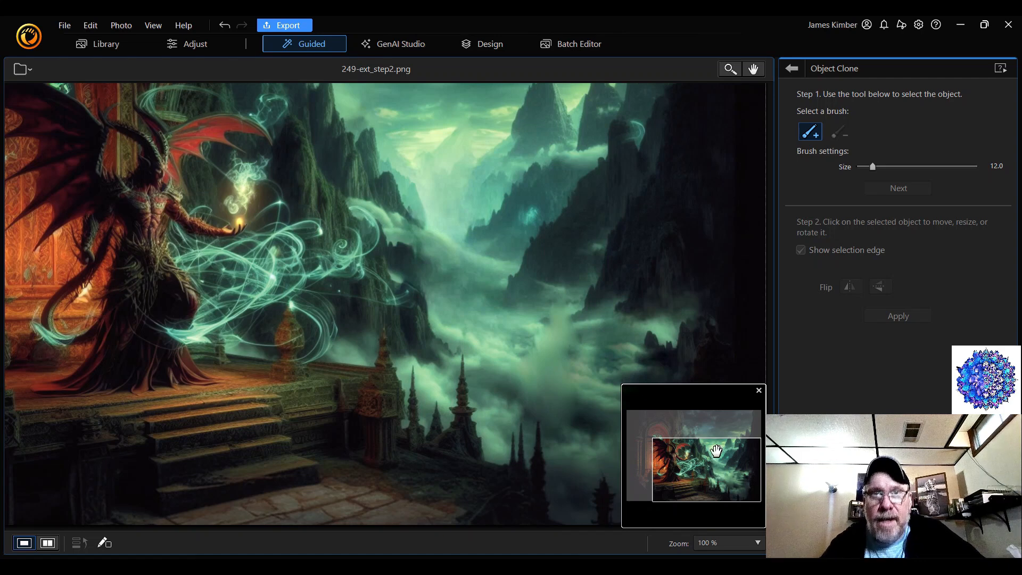
click(224, 29)
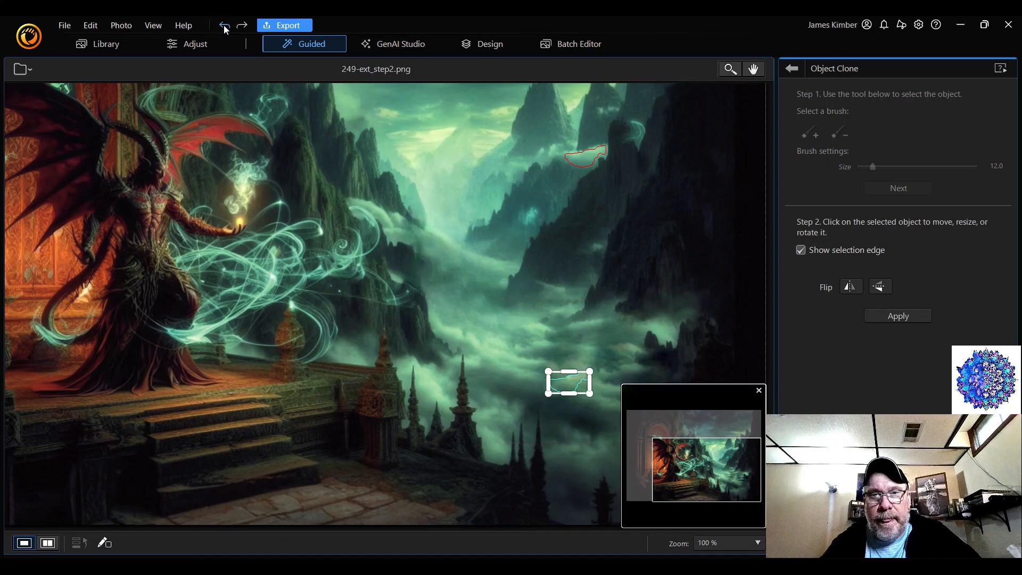
click(224, 28)
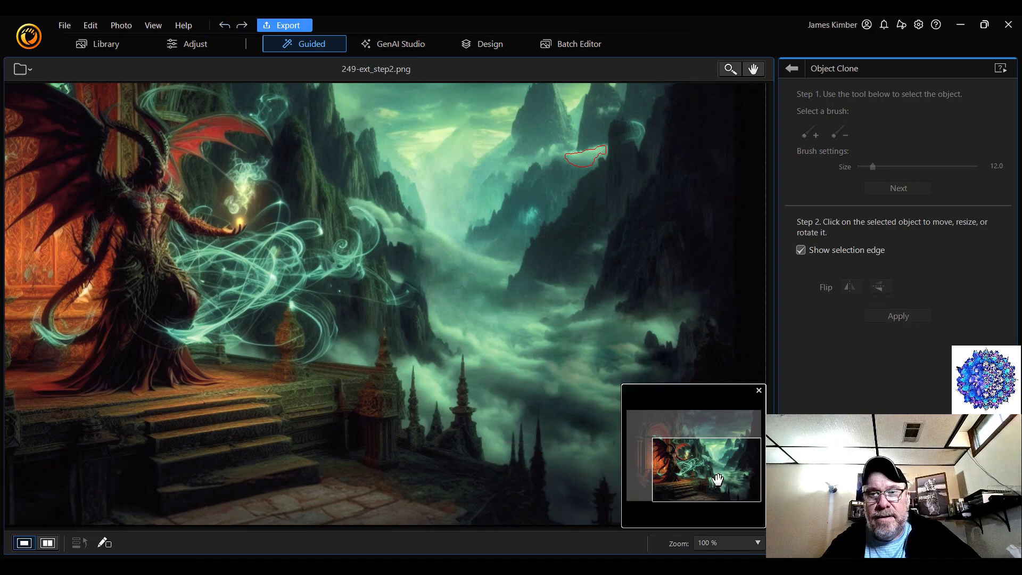
Undo the placement stage and the mist selection below the two peaks, and fit the whole picture in view
drag(717, 479, 717, 447)
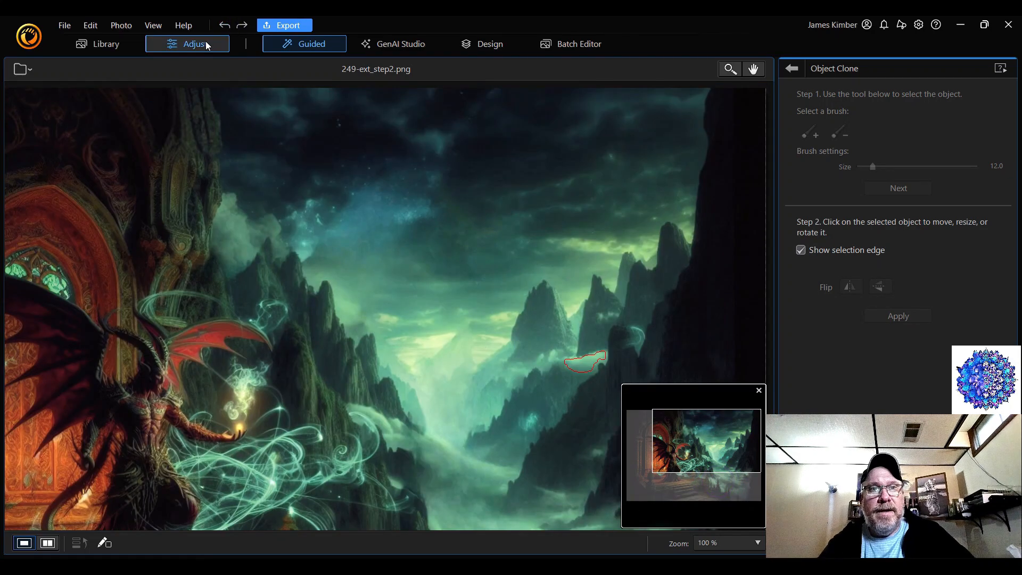
click(226, 28)
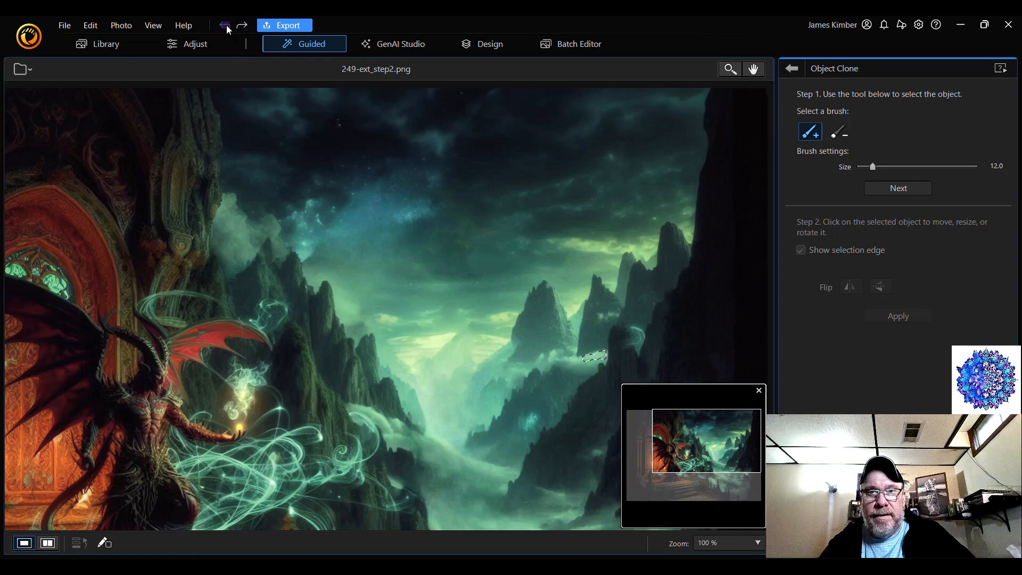
click(226, 28)
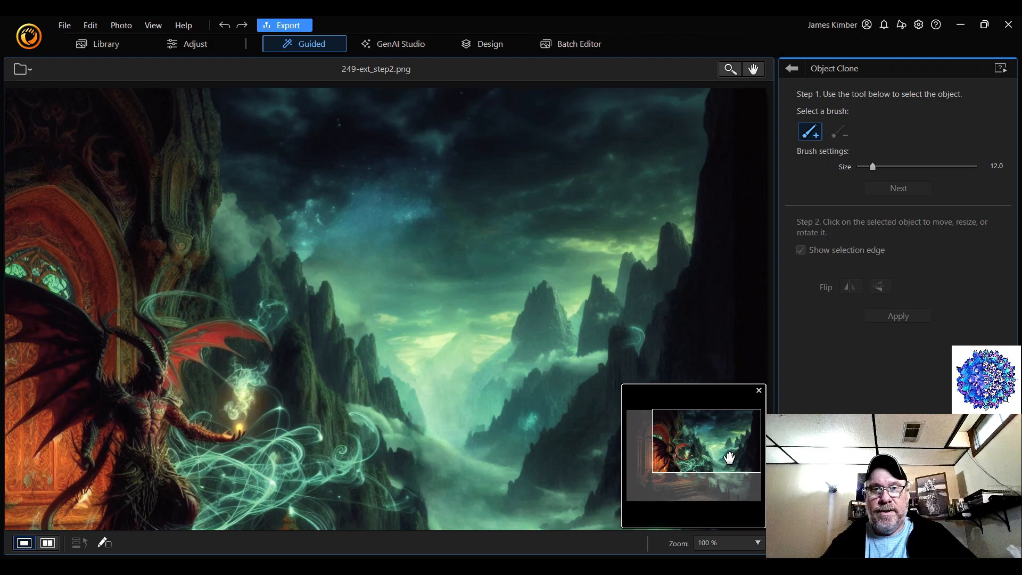
click(745, 544)
click(715, 314)
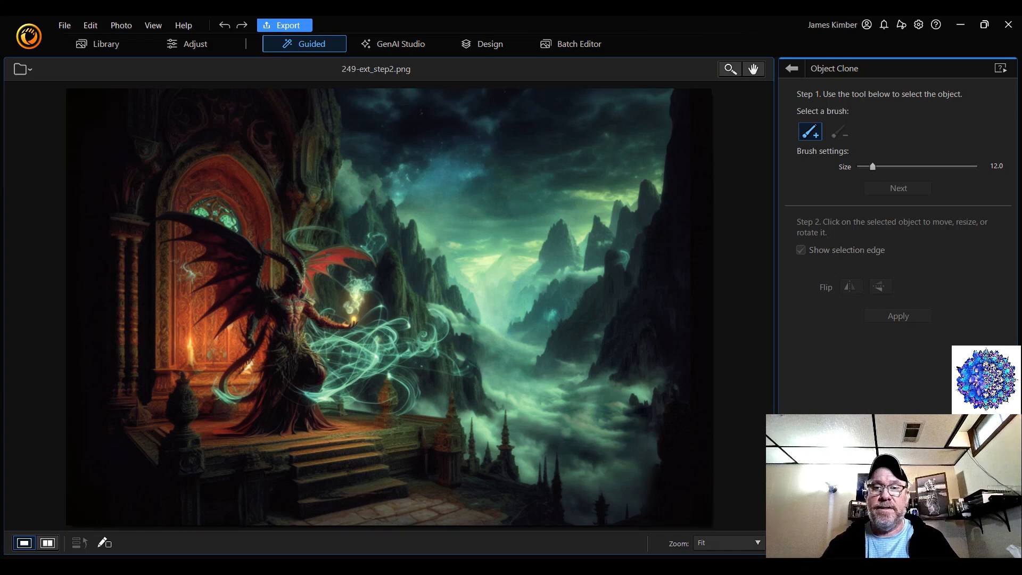
Compare the valley with and without the latest mist clone by repeatedly redoing and undoing it
key(ctrl+y)
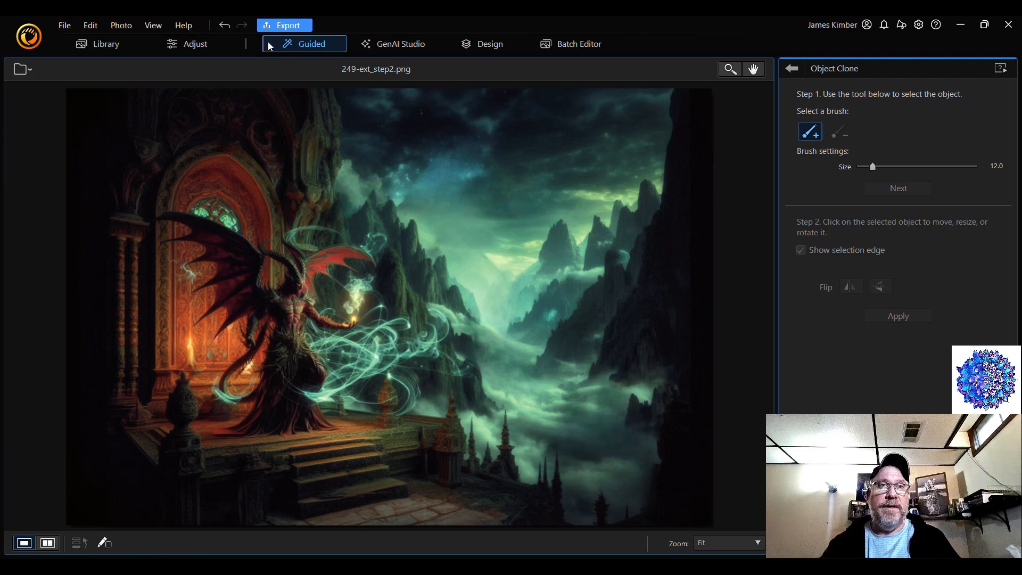
click(226, 23)
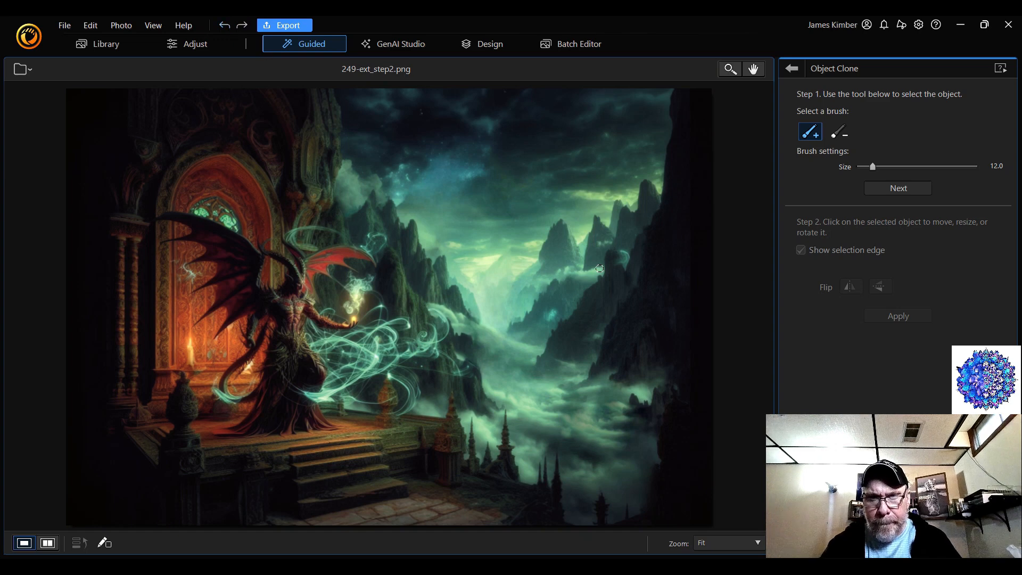
click(242, 26)
click(241, 25)
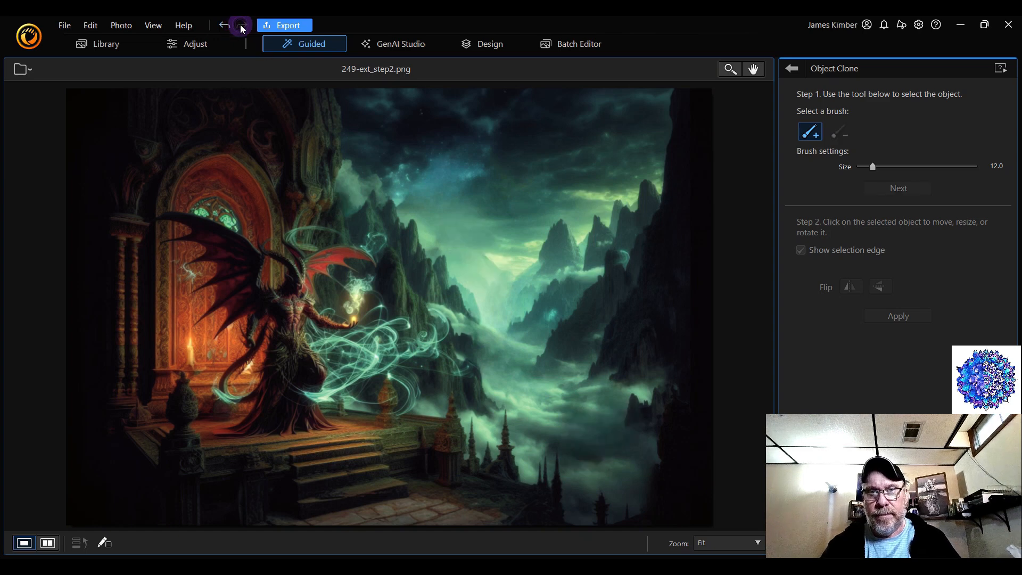
click(241, 25)
click(226, 24)
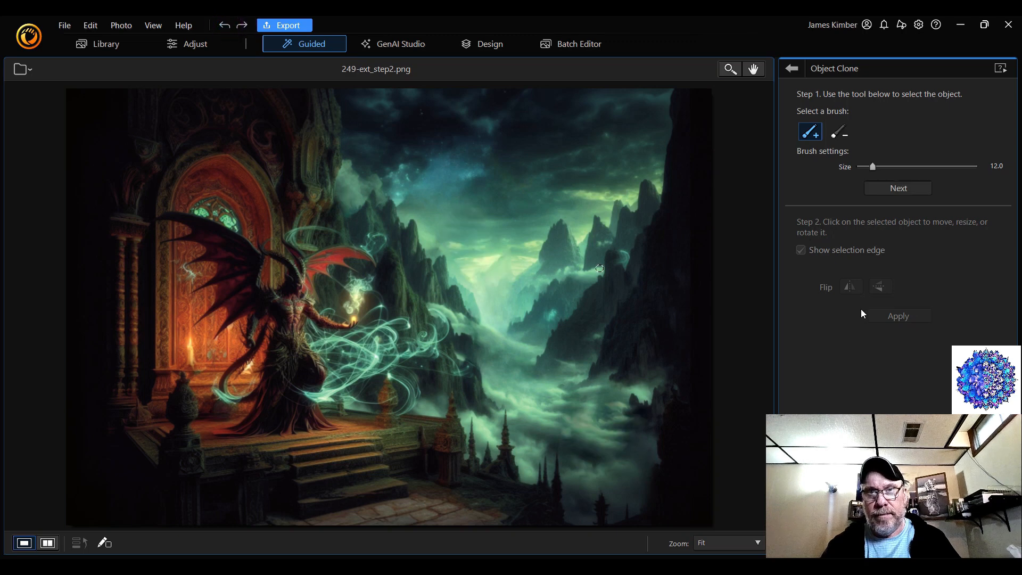
click(242, 25)
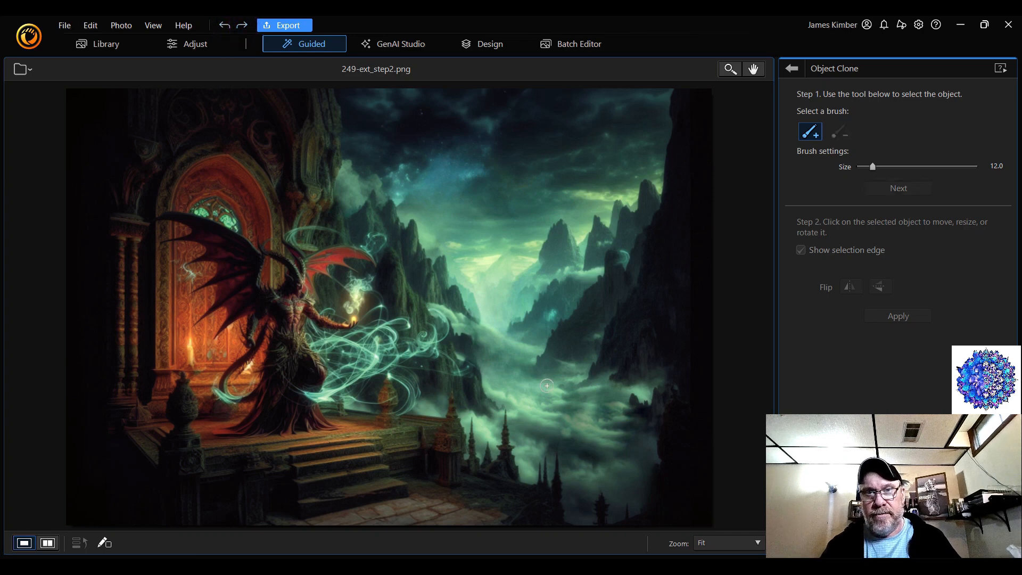
Leave Object Clone, start saving the photo with more options, and name the exported file 249-ext_step3
click(793, 69)
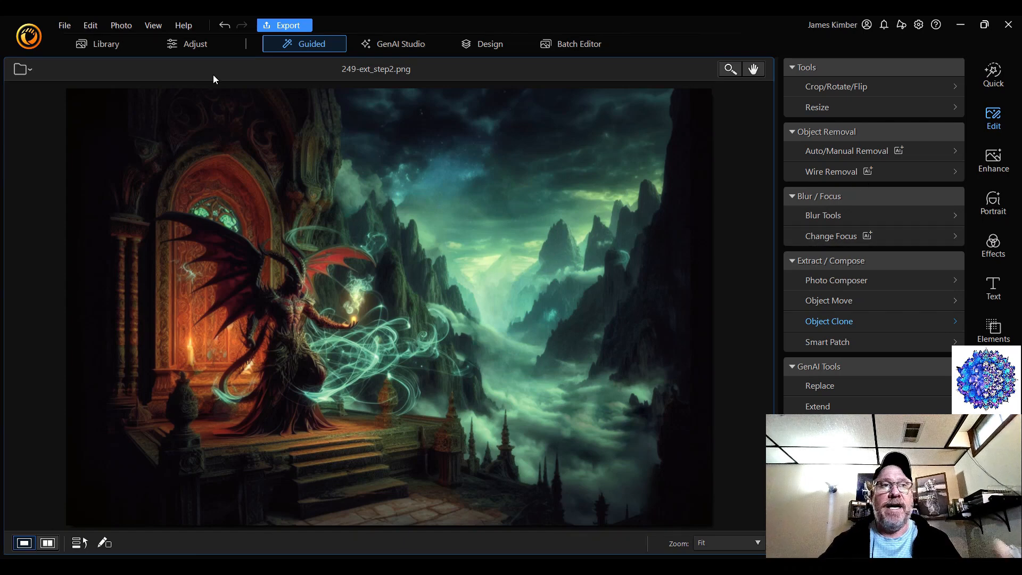
click(65, 26)
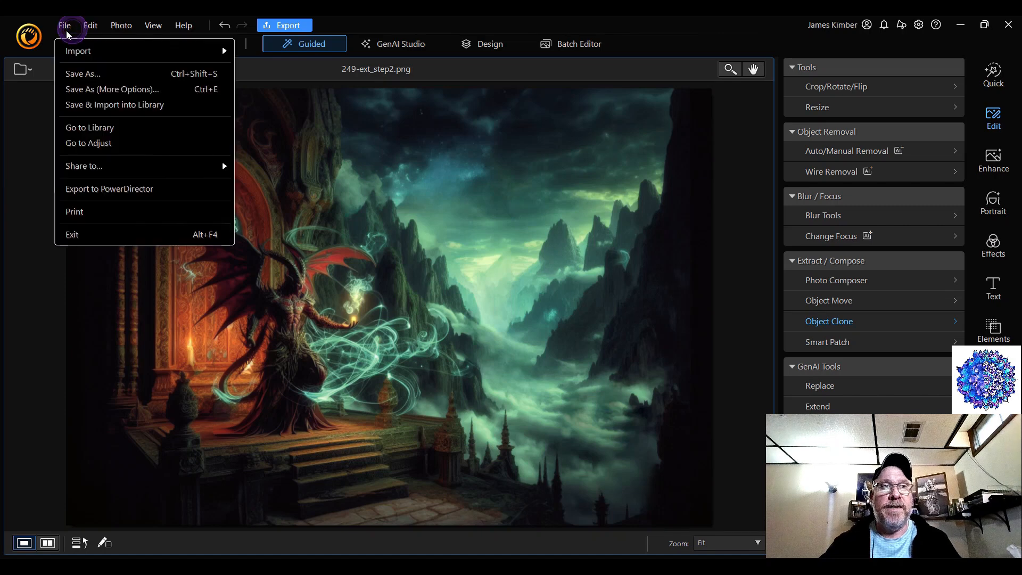
click(104, 90)
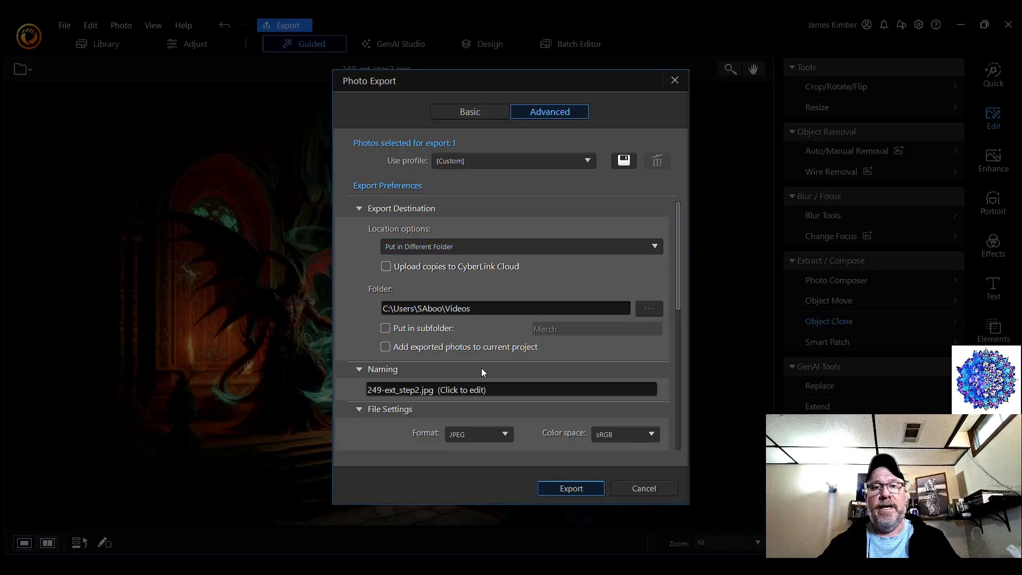
click(416, 388)
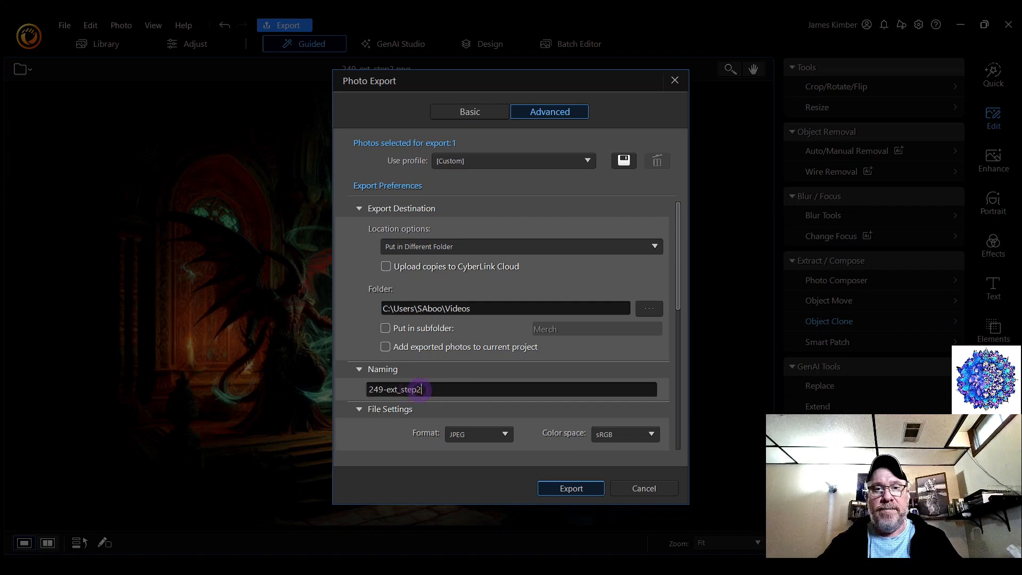
drag(425, 390, 417, 390)
text(3)
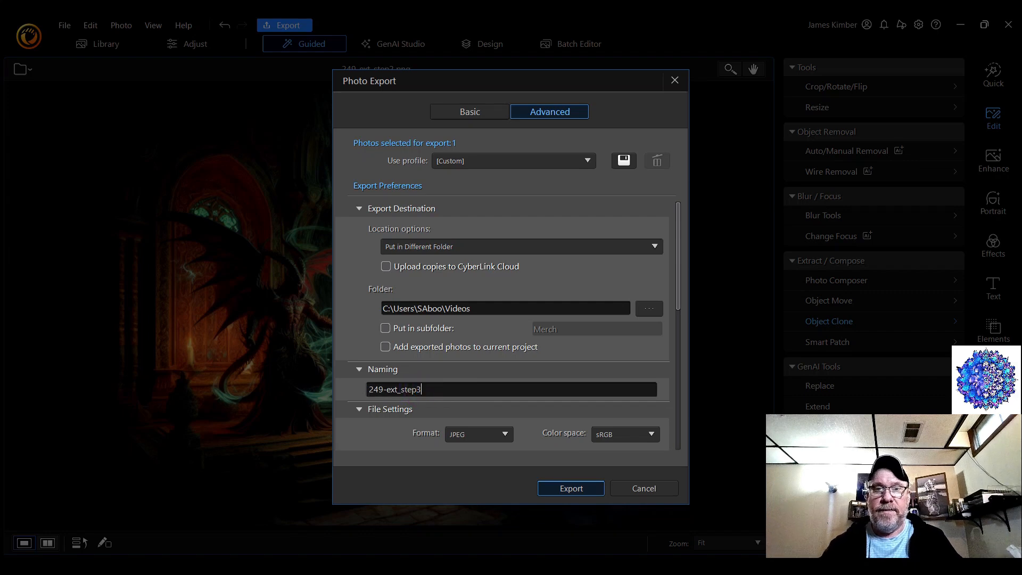
Set the export format to PNG, leave the original photo resolution, and export the picture
click(493, 435)
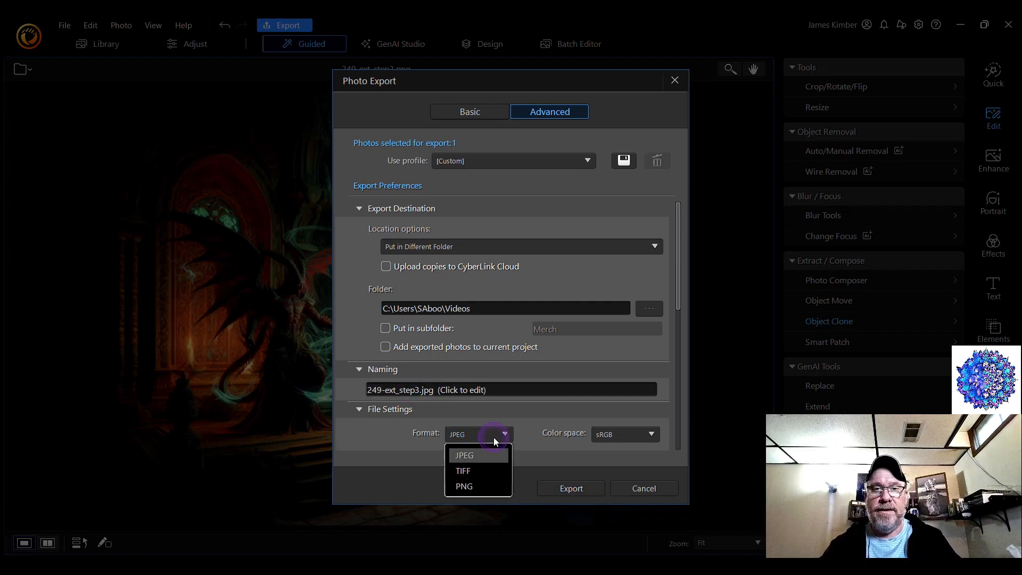
click(486, 485)
scroll(539, 412, down, 4)
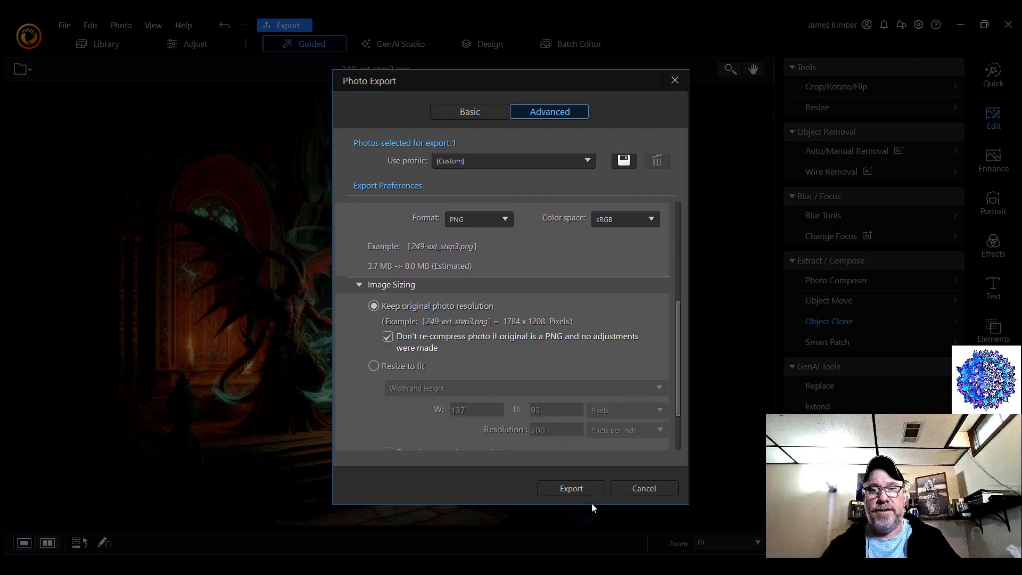
click(582, 491)
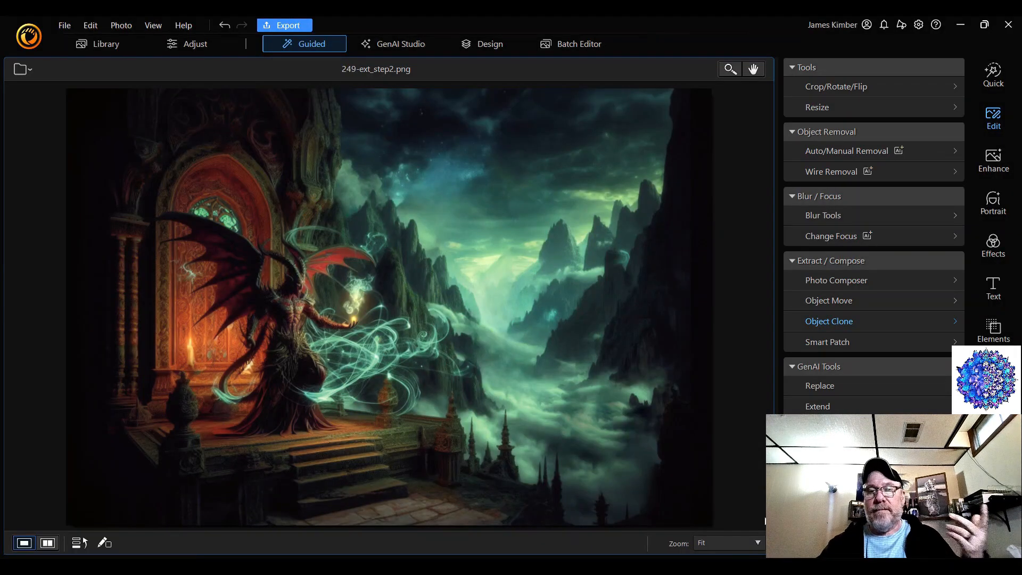
key(alt+Tab)
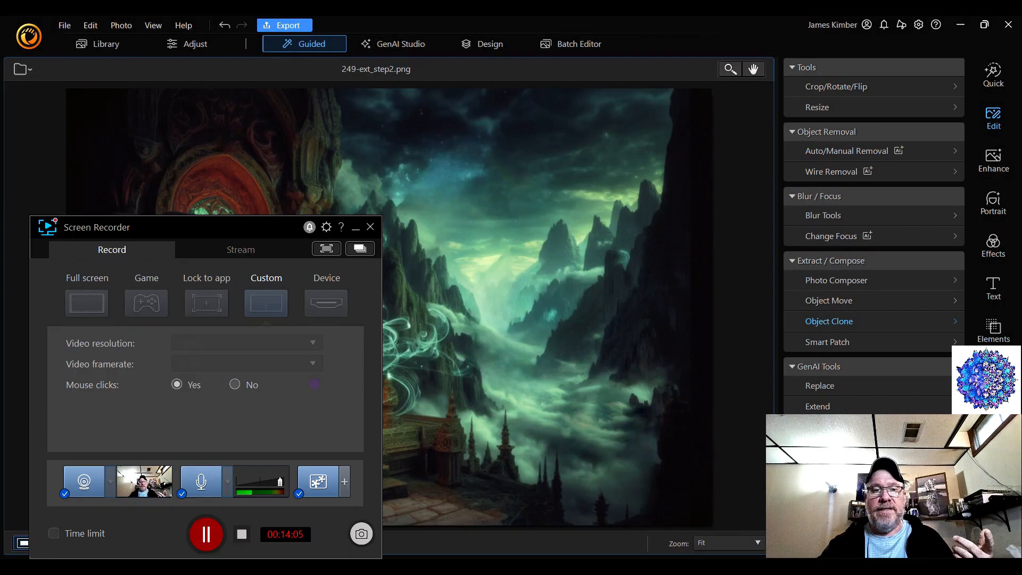